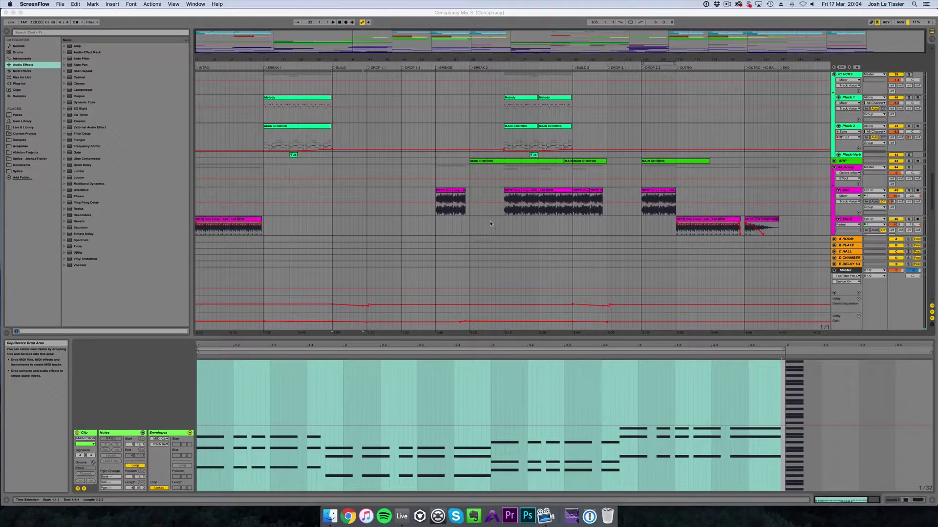
{"action": "left_click", "coordinate": [441, 47]}
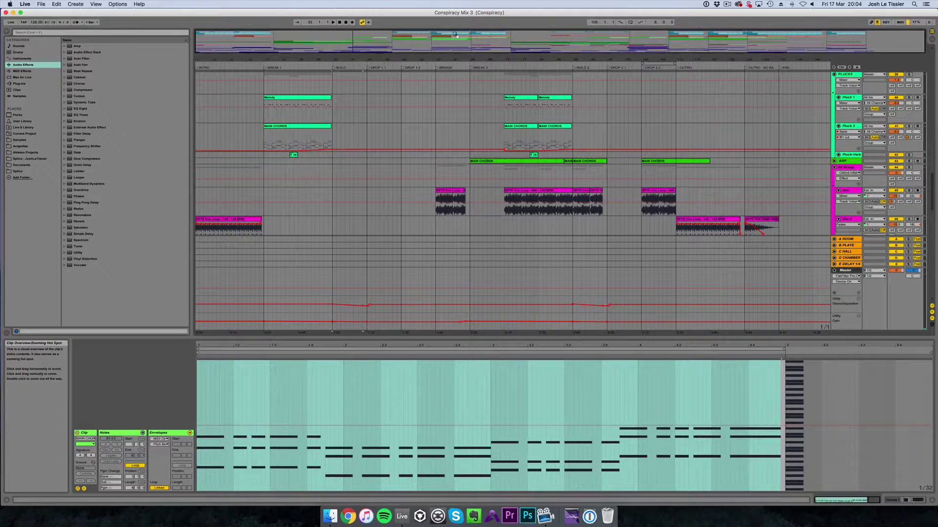
{"action": "left_click_drag", "start_coordinate": [462, 38], "coordinate": [443, 41]}
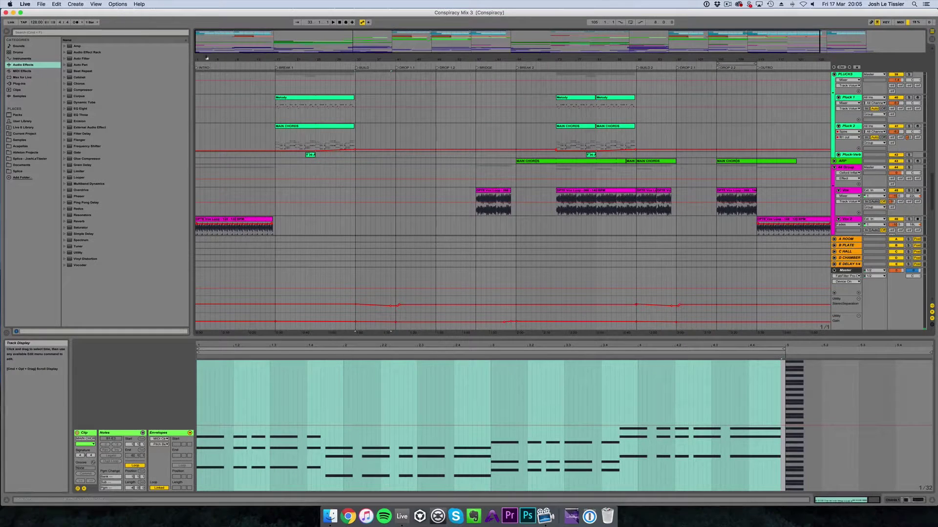
{"action": "left_click_drag", "start_coordinate": [315, 40], "coordinate": [311, 41]}
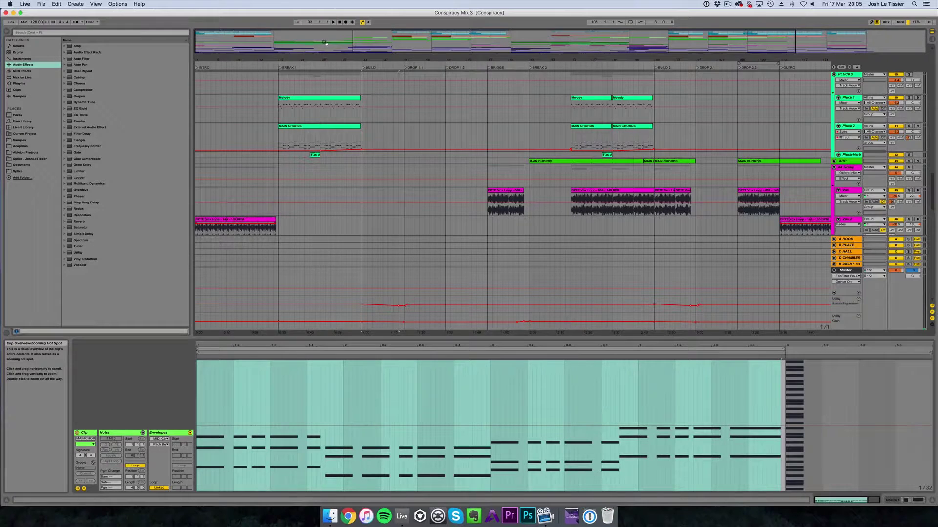
{"action": "left_click_drag", "start_coordinate": [325, 41], "coordinate": [326, 48]}
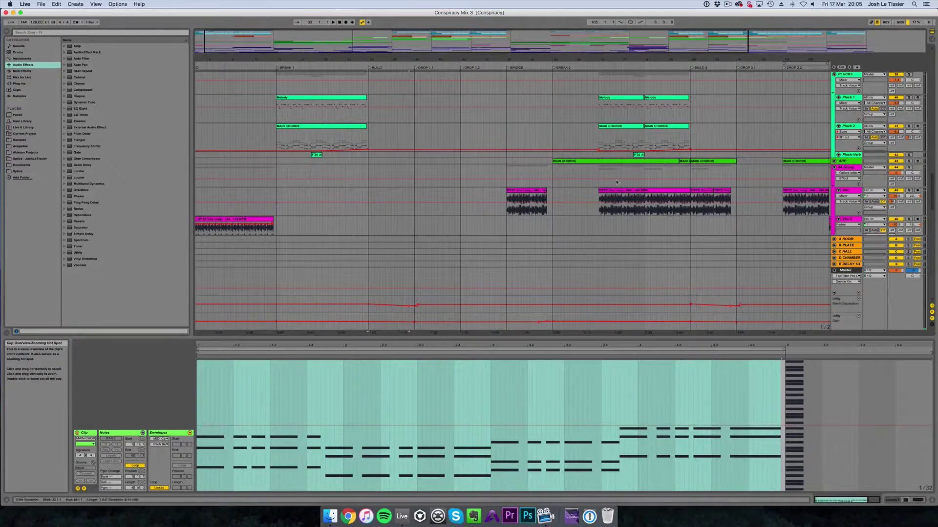
Step: Show the Master track's device chain and select the Utility device after FabFilter Pro-L
{"action": "left_click", "coordinate": [851, 271]}
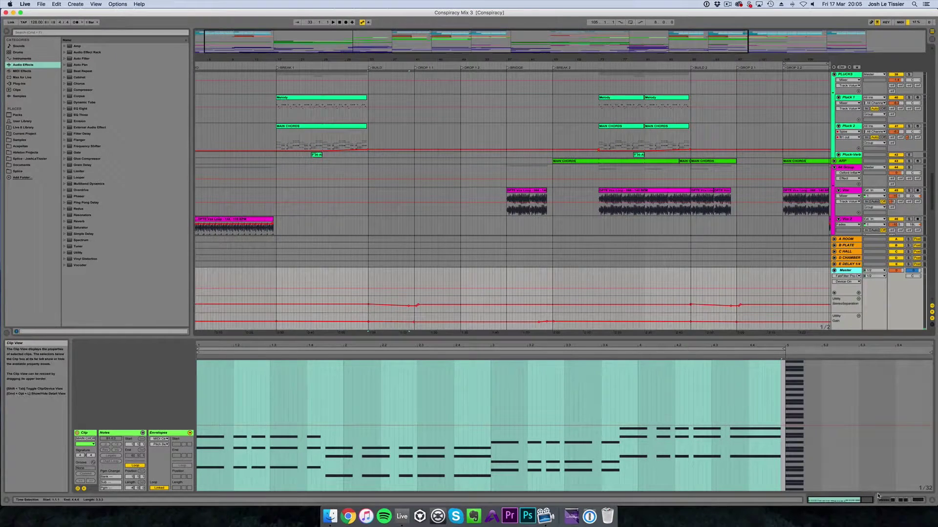
{"action": "left_click", "coordinate": [276, 307]}
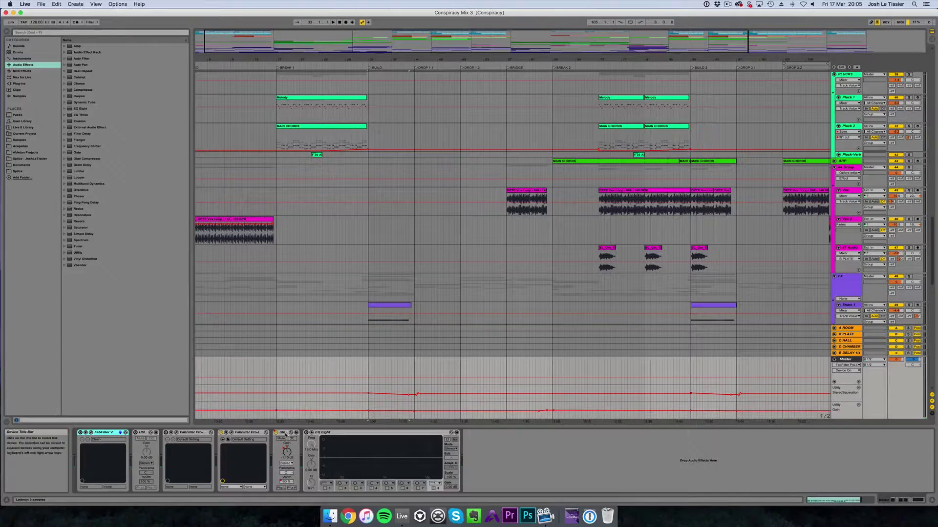
{"action": "left_click", "coordinate": [288, 448]}
Step: Enlarge the Master track's Utility Gain automation lane and place the insert marker at the start of Break 1
{"action": "left_click_drag", "start_coordinate": [251, 41], "coordinate": [251, 45]}
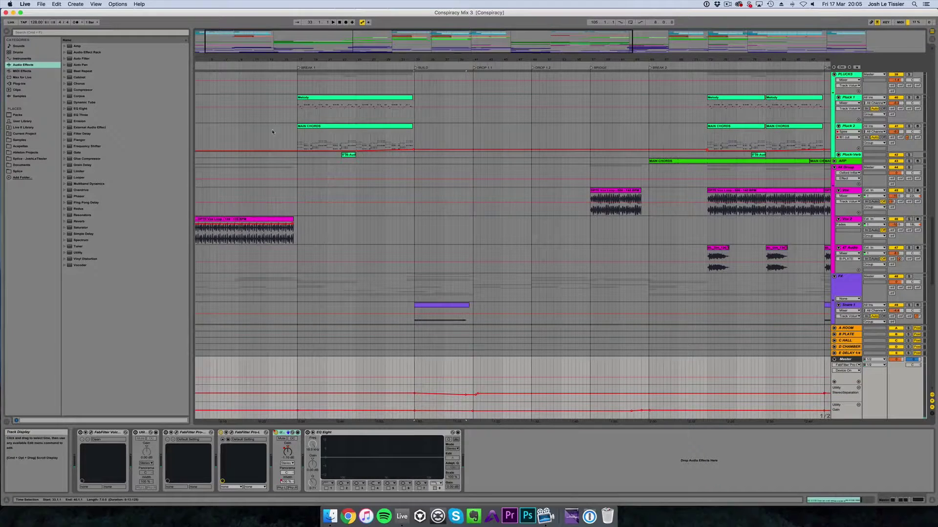
{"action": "scroll", "coordinate": [273, 132], "scroll_direction": "up", "scroll_amount": 5}
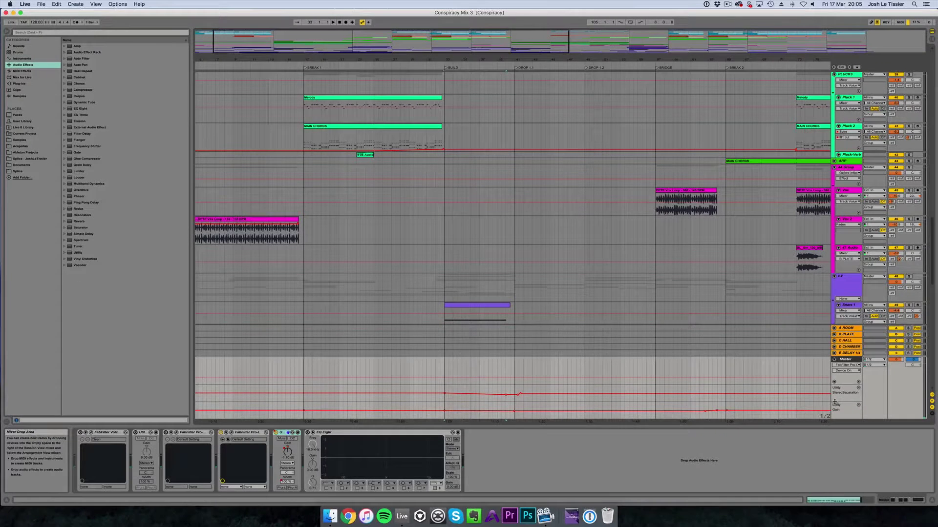
{"action": "scroll", "coordinate": [834, 402], "scroll_direction": "down", "scroll_amount": 3}
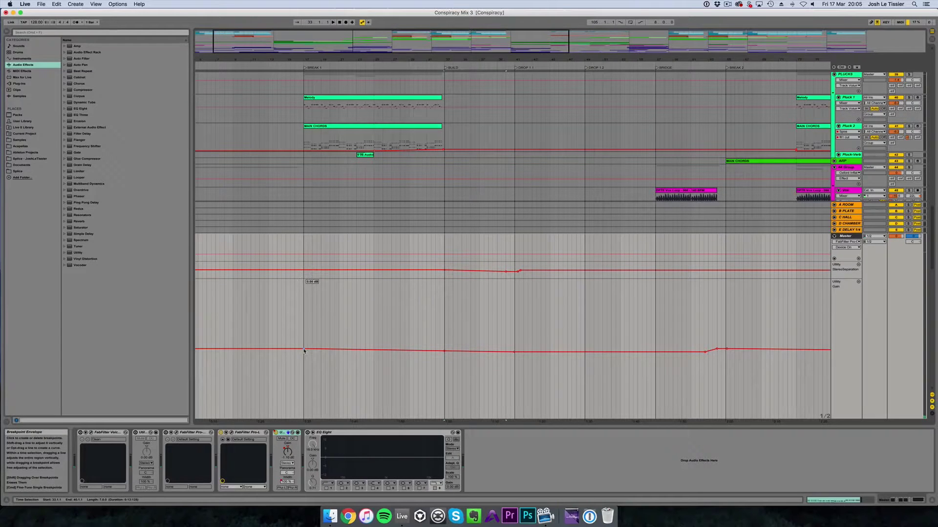
{"action": "left_click", "coordinate": [291, 391]}
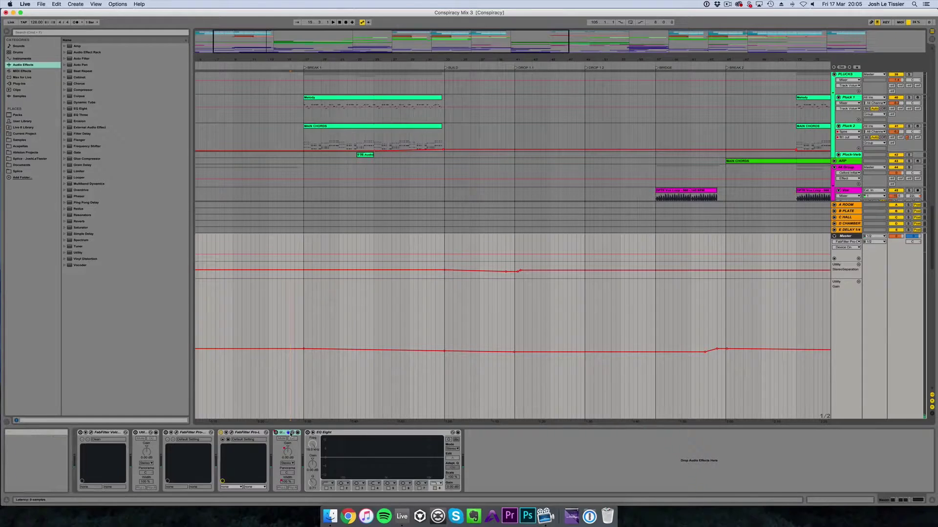
{"action": "left_click", "coordinate": [304, 339]}
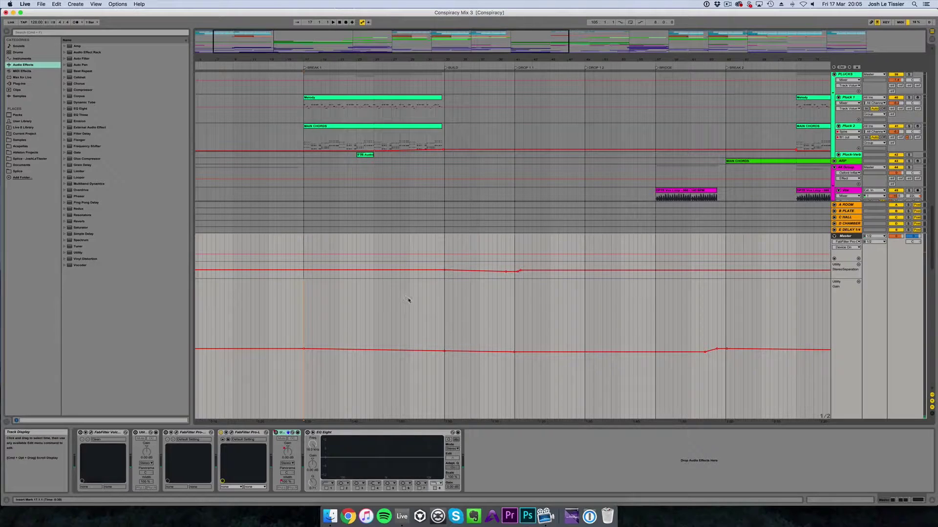
Step: Check the Master Gain breakpoints at Build and Drop 1.1, and play the song from late in Break 1 into the drop
{"action": "mouse_move", "coordinate": [444, 352]}
{"action": "mouse_move", "coordinate": [513, 353]}
{"action": "left_click", "coordinate": [411, 297]}
{"action": "key", "text": "space"}
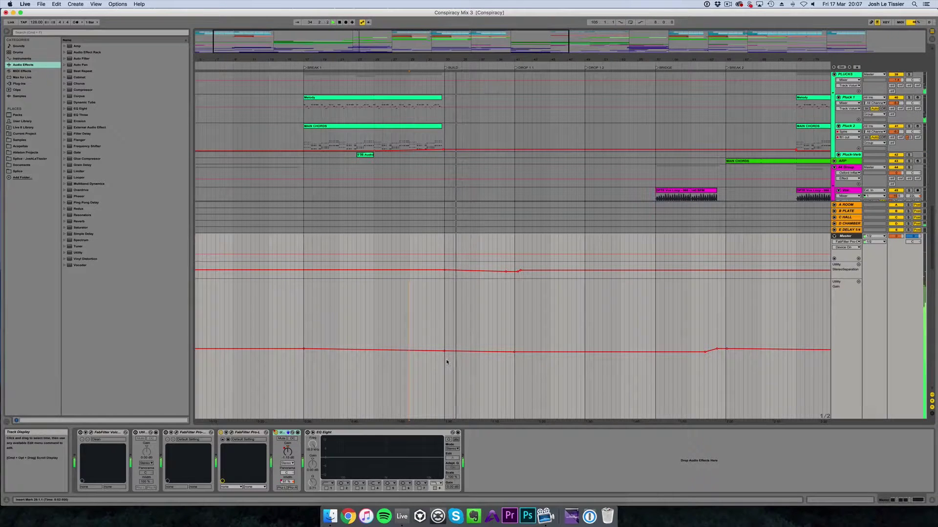
Step: Examine the Master track's Utility Gain automation closely from Break 1 through the Build to Drop 1.1
{"action": "left_click_drag", "start_coordinate": [405, 41], "coordinate": [405, 92]}
{"action": "left_click", "coordinate": [471, 352]}
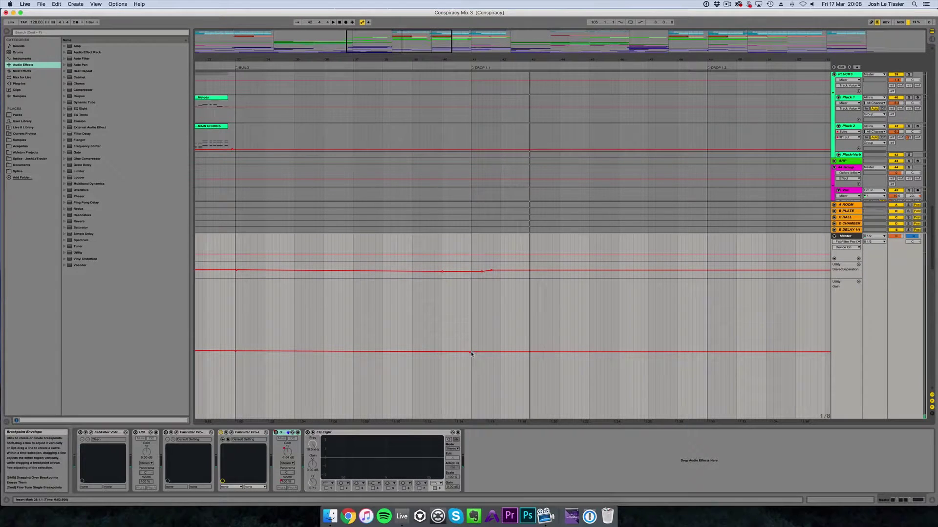
{"action": "left_click_drag", "start_coordinate": [410, 46], "coordinate": [411, 38]}
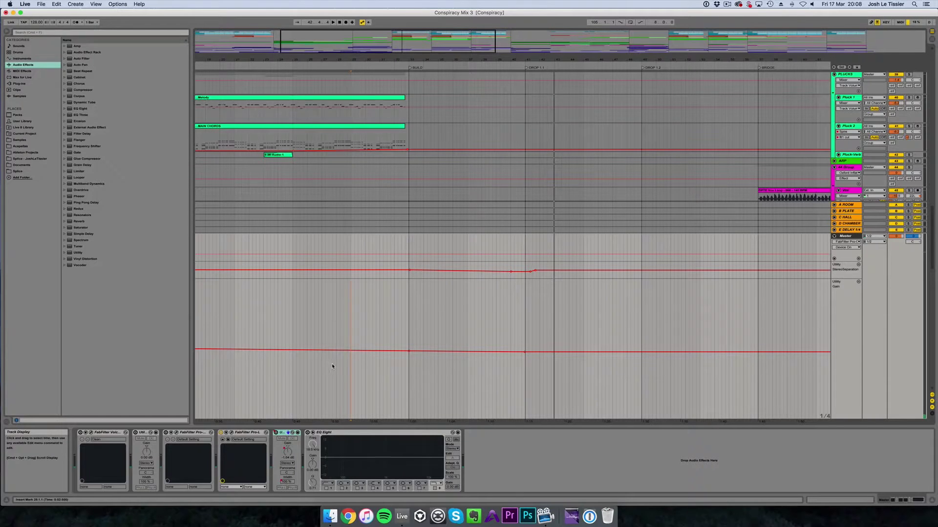
{"action": "left_click_drag", "start_coordinate": [332, 42], "coordinate": [320, 48]}
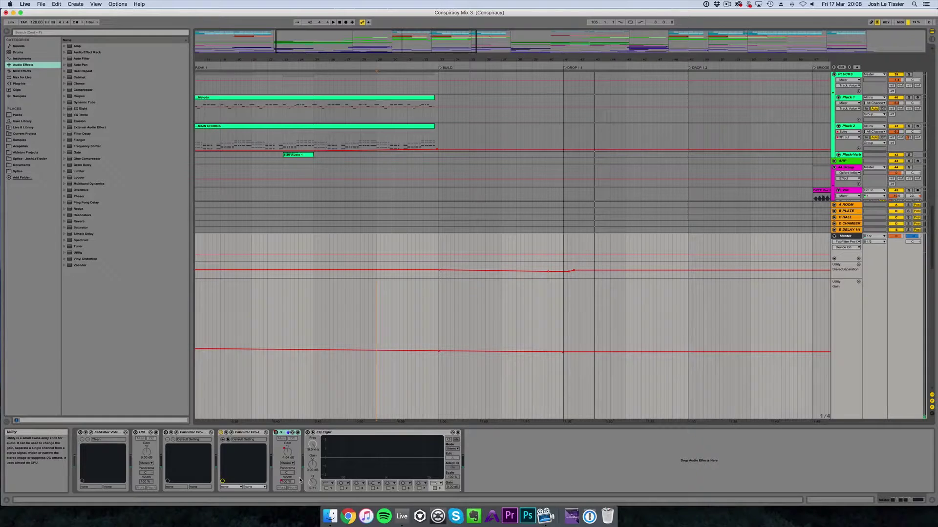
{"action": "left_click_drag", "start_coordinate": [399, 40], "coordinate": [399, 40]}
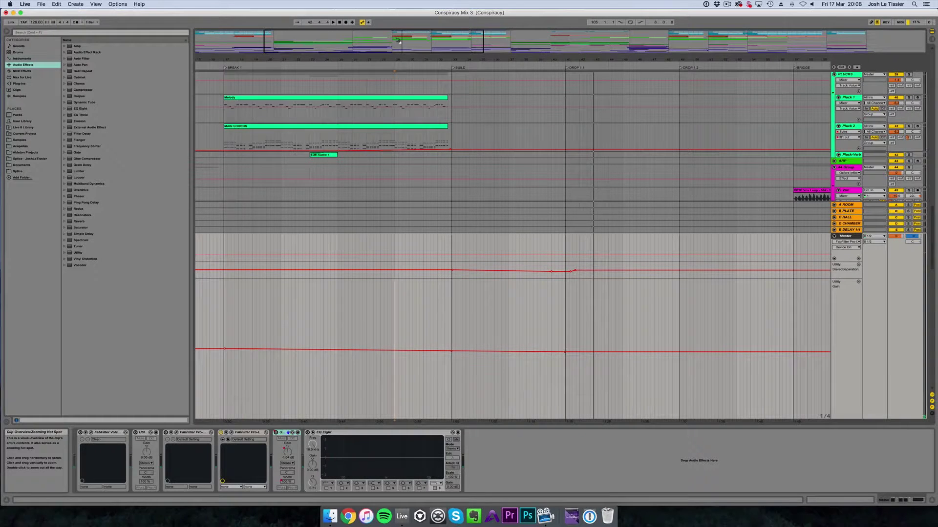
{"action": "scroll", "coordinate": [592, 311], "scroll_direction": "down", "scroll_amount": 2}
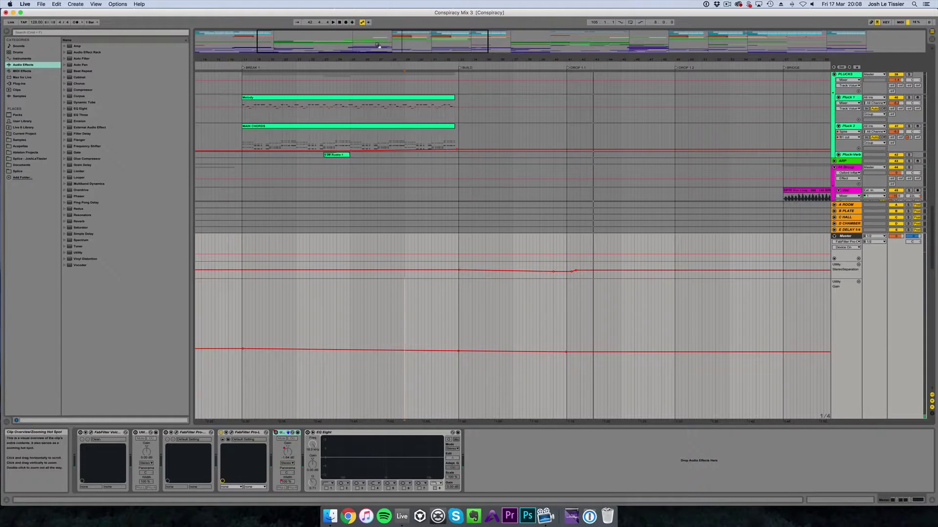
{"action": "scroll", "coordinate": [378, 45], "scroll_direction": "up", "scroll_amount": 1}
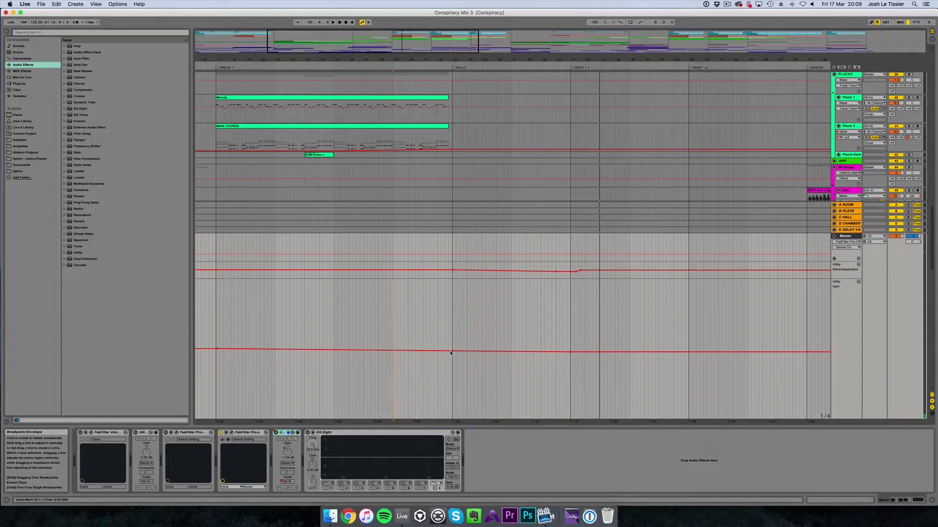
Step: Shrink the Master's Gain lane, enlarge its Utility StereoSeparation lane, and play from the start of the Build into Drop 1.1
{"action": "mouse_move", "coordinate": [452, 352]}
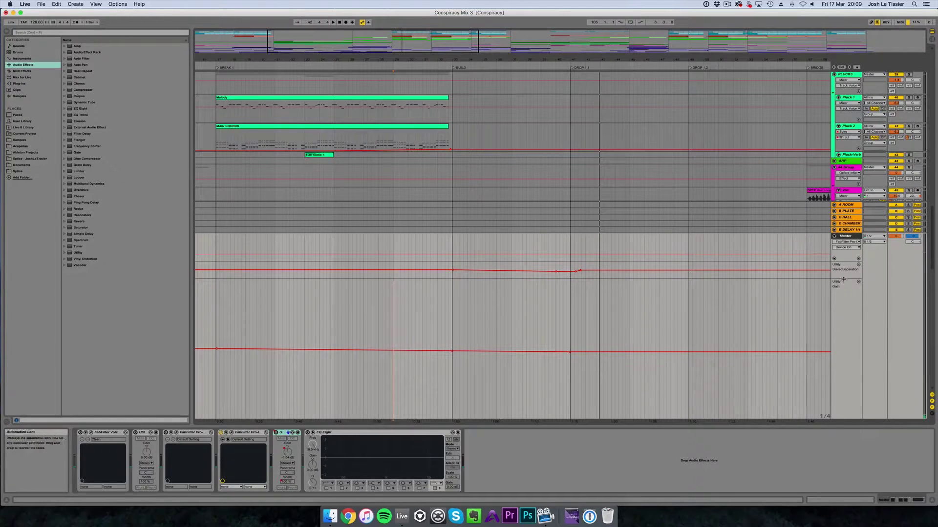
{"action": "key", "text": "u"}
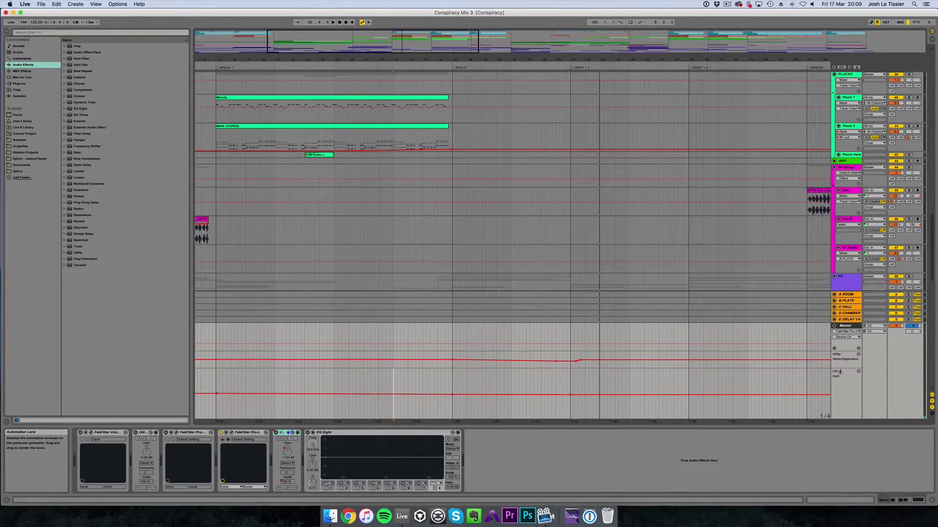
{"action": "key", "text": "u"}
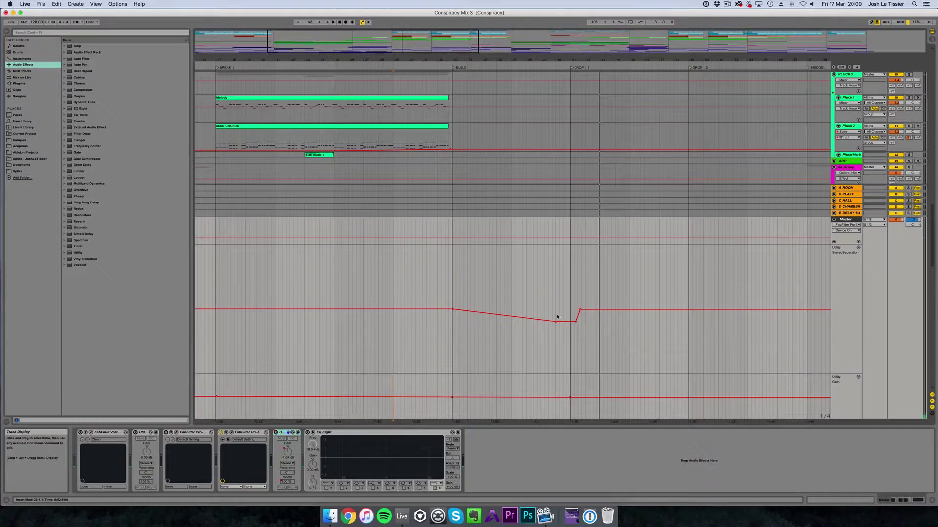
{"action": "left_click", "coordinate": [452, 282]}
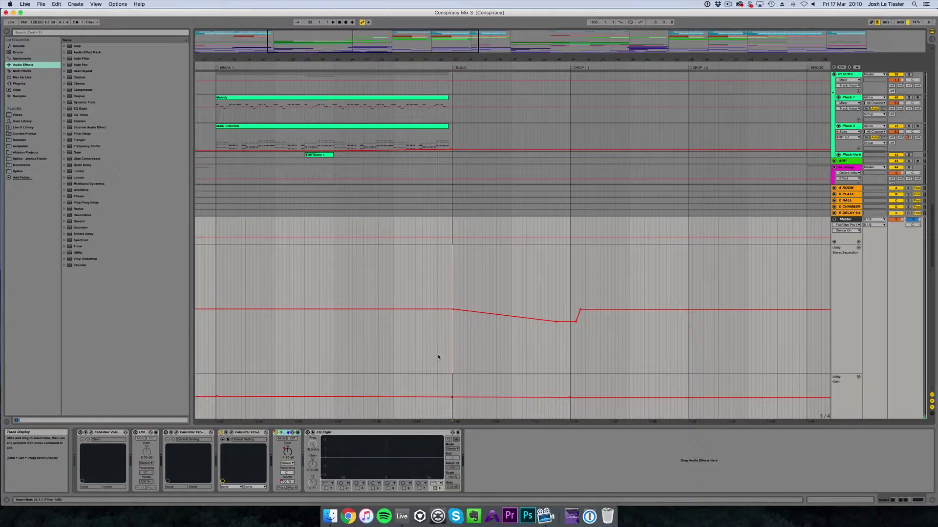
{"action": "key", "text": "space"}
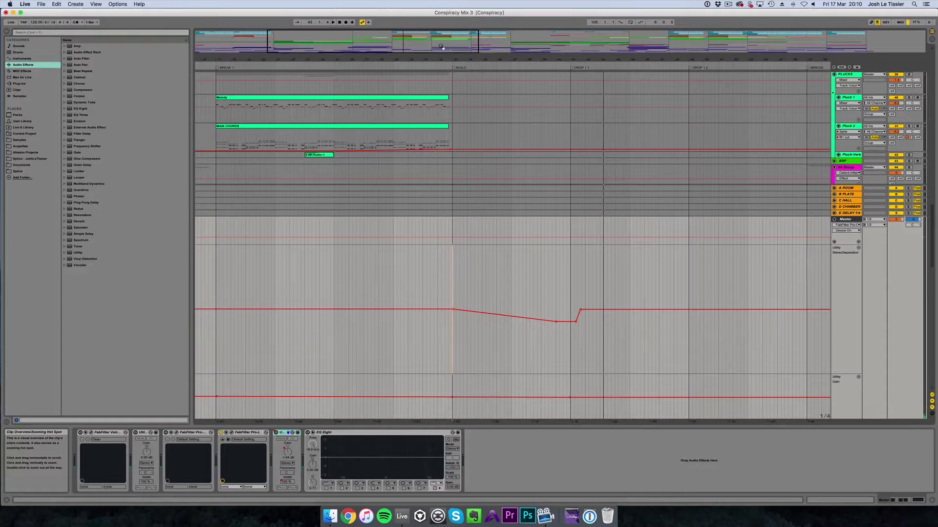
Step: Shrink the Master's StereoSeparation automation lane and locate the white noise impact track among the FX tracks
{"action": "left_click_drag", "start_coordinate": [441, 44], "coordinate": [450, 48]}
{"action": "scroll", "coordinate": [546, 267], "scroll_direction": "up", "scroll_amount": 3}
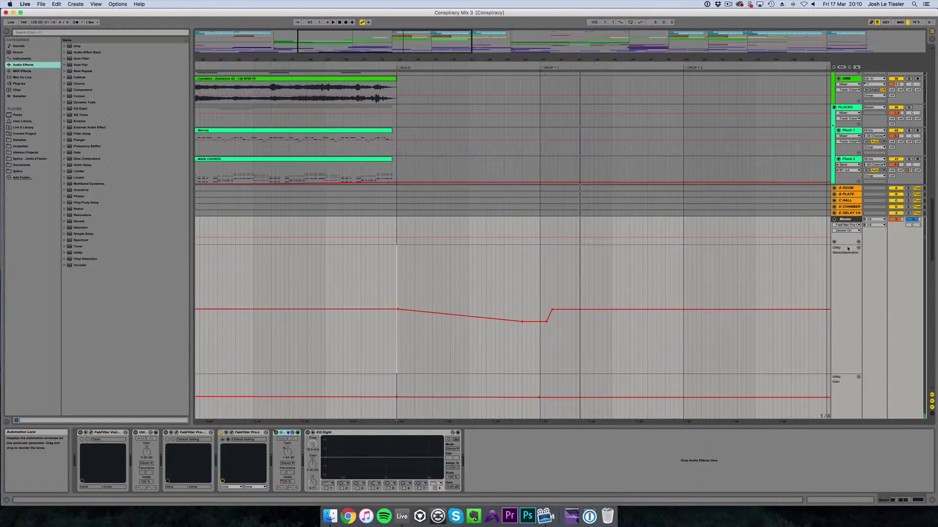
{"action": "left_click_drag", "start_coordinate": [846, 246], "coordinate": [846, 331]}
{"action": "scroll", "coordinate": [637, 245], "scroll_direction": "up", "scroll_amount": 1}
{"action": "scroll", "coordinate": [637, 245], "scroll_direction": "up", "scroll_amount": 10}
{"action": "scroll", "coordinate": [667, 187], "scroll_direction": "down", "scroll_amount": 20}
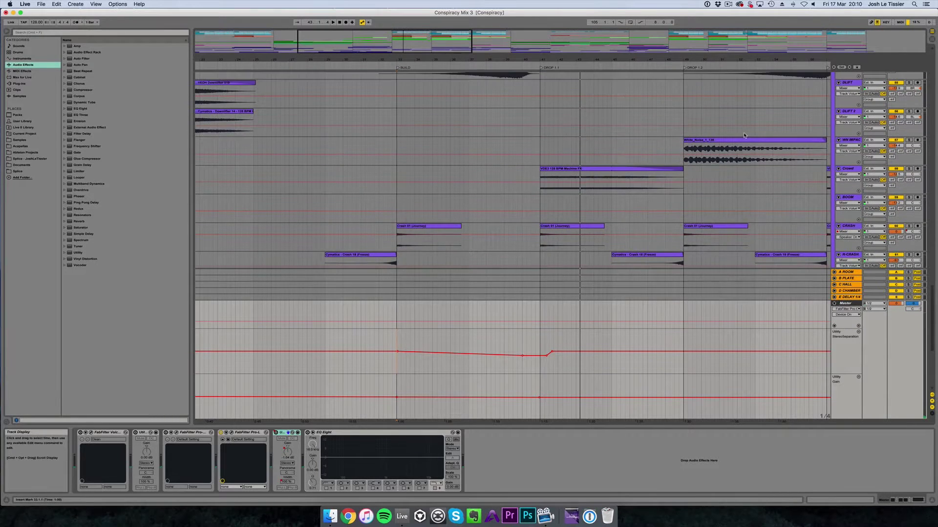
Step: Solo the WN IMPACT track and play its White_Noise clip at Drop 1.2 on its own
{"action": "left_click", "coordinate": [723, 149]}
{"action": "left_click_drag", "start_coordinate": [438, 41], "coordinate": [471, 56]}
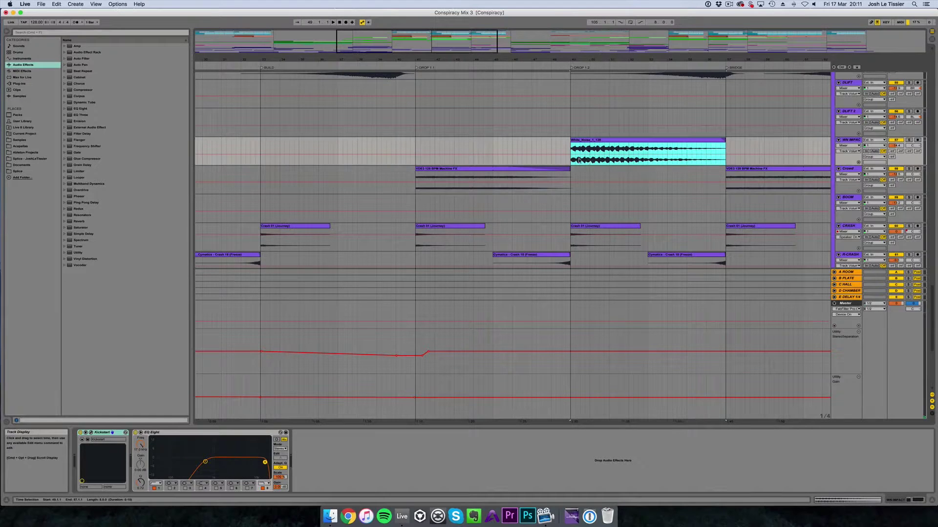
{"action": "left_click", "coordinate": [909, 140]}
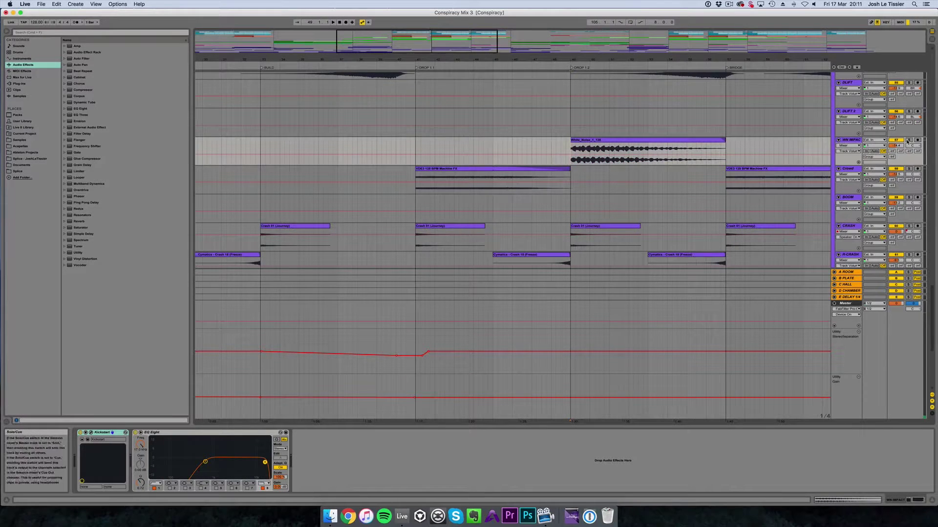
{"action": "key", "text": "space"}
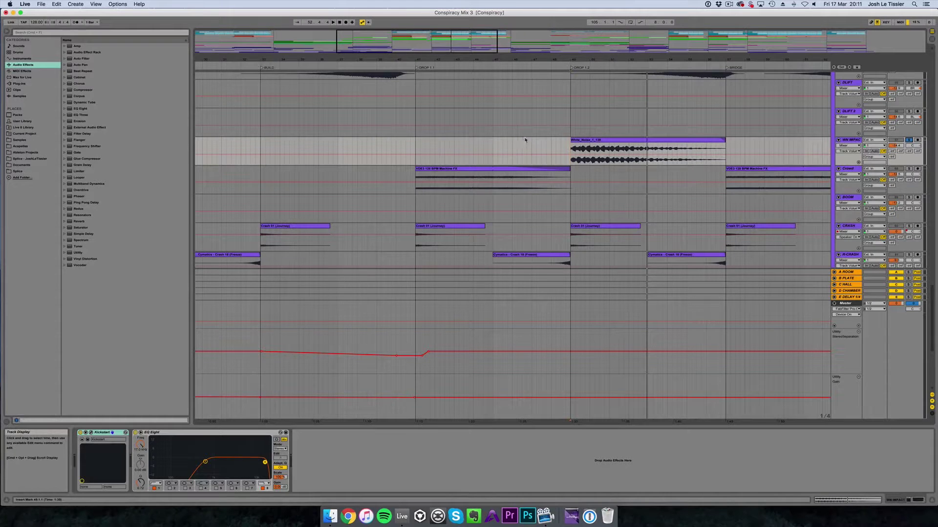
Step: Unsolo the WN IMPACT track and play the transition into Drop 1.2 with it switched off and on for comparison
{"action": "left_click", "coordinate": [896, 142]}
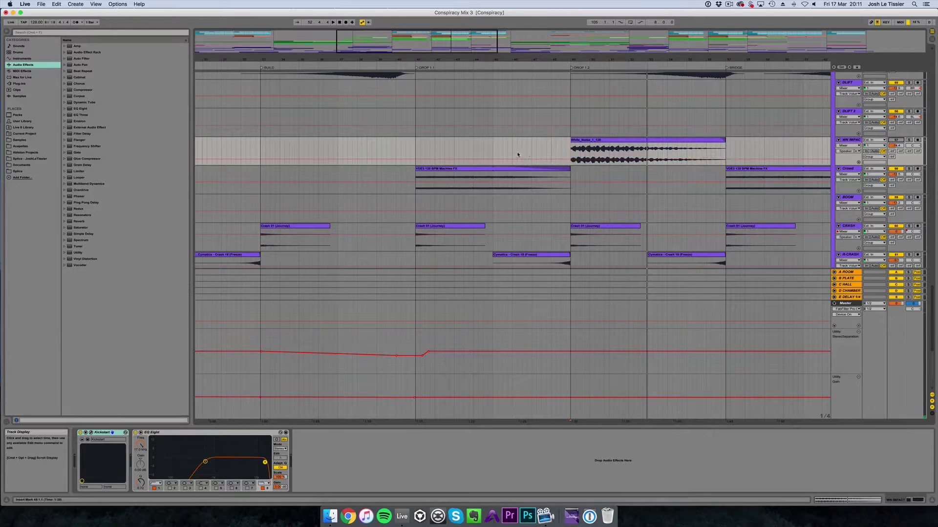
{"action": "left_click", "coordinate": [494, 150]}
{"action": "key", "text": "space"}
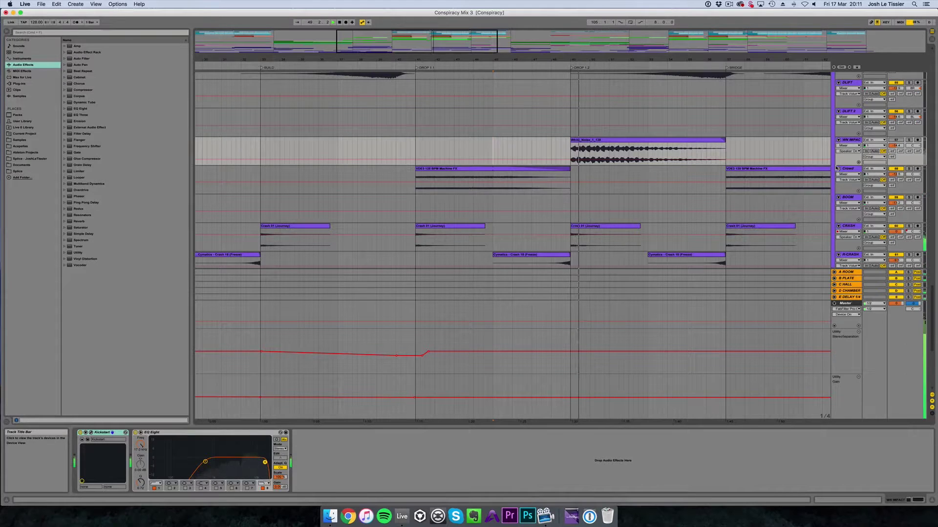
{"action": "scroll", "coordinate": [773, 201], "scroll_direction": "up", "scroll_amount": 3}
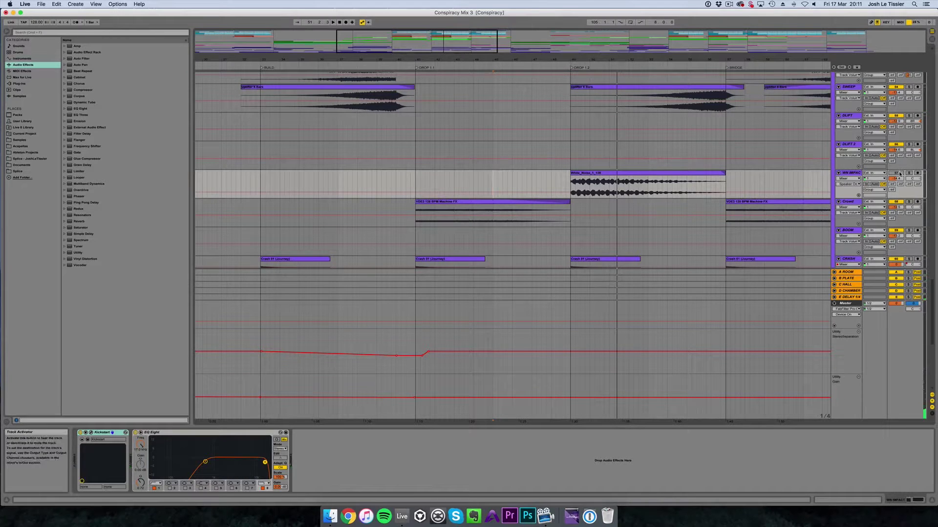
{"action": "left_click", "coordinate": [533, 190]}
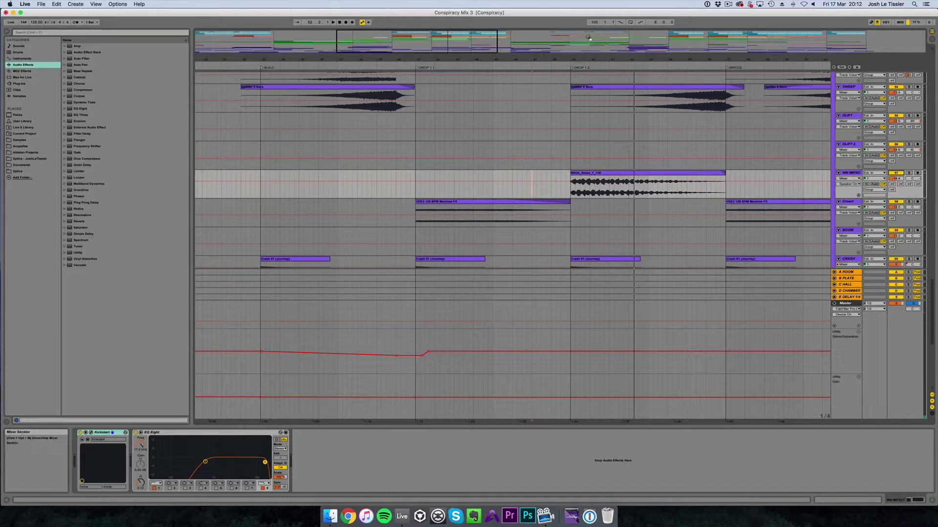
Step: Review where the white noise and crowd clips sit across both drops, ending at Drop 2.1
{"action": "left_click_drag", "start_coordinate": [455, 44], "coordinate": [580, 49]}
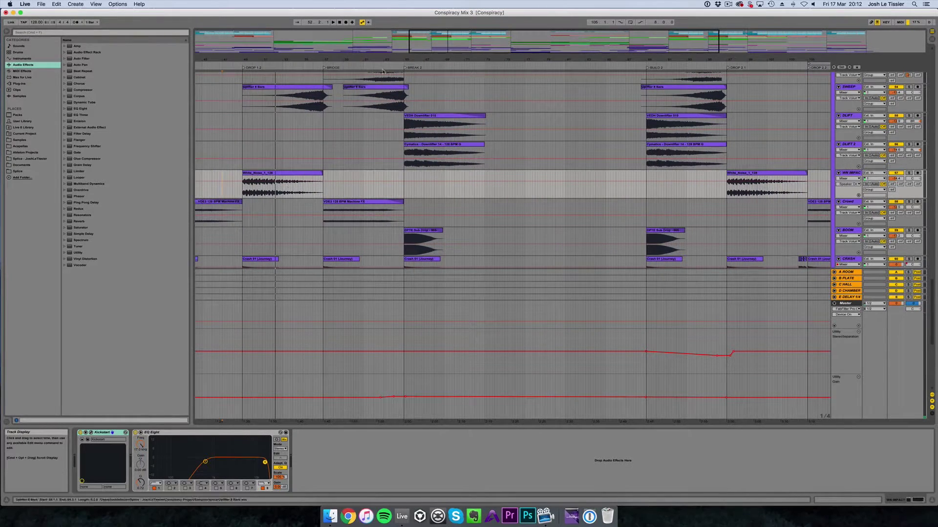
{"action": "left_click_drag", "start_coordinate": [407, 45], "coordinate": [348, 45]}
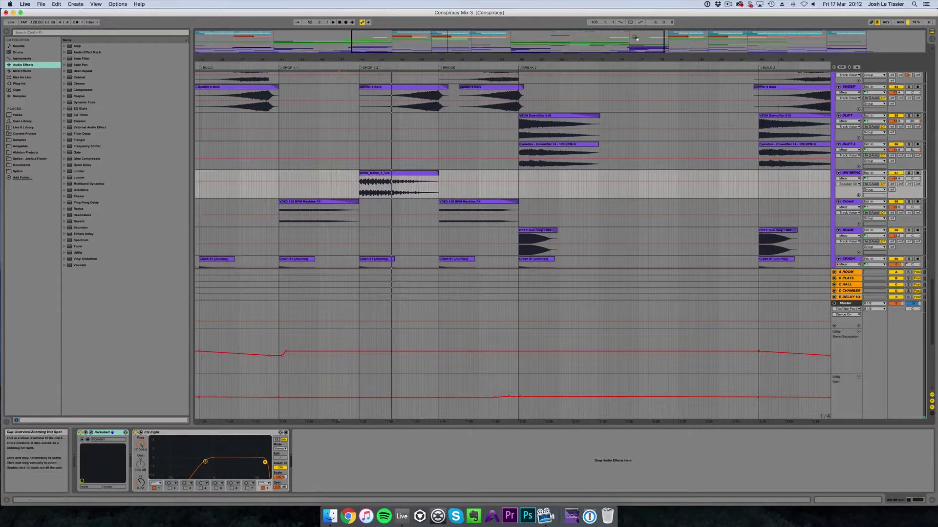
{"action": "left_click_drag", "start_coordinate": [631, 45], "coordinate": [747, 78]}
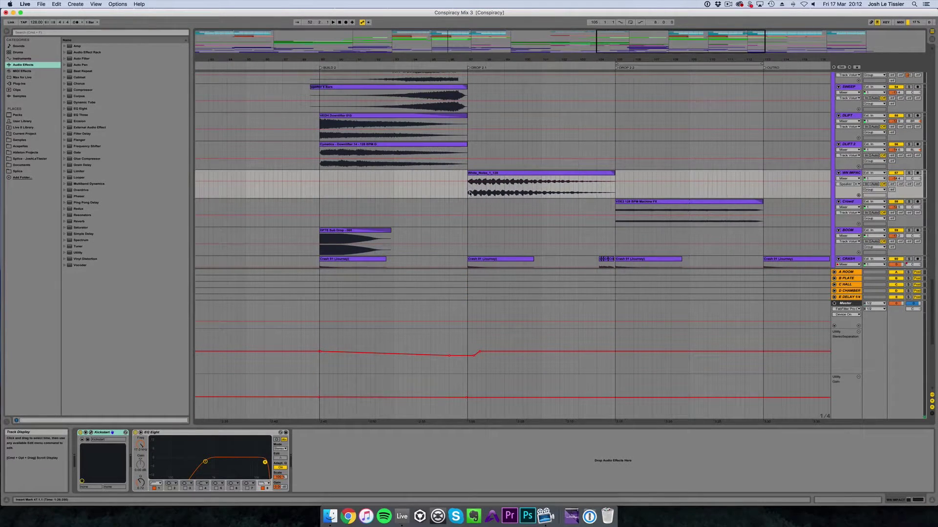
Step: Play the start of Drop 2.1 to hear the White_Noise clip within the full mix
{"action": "key", "text": "space"}
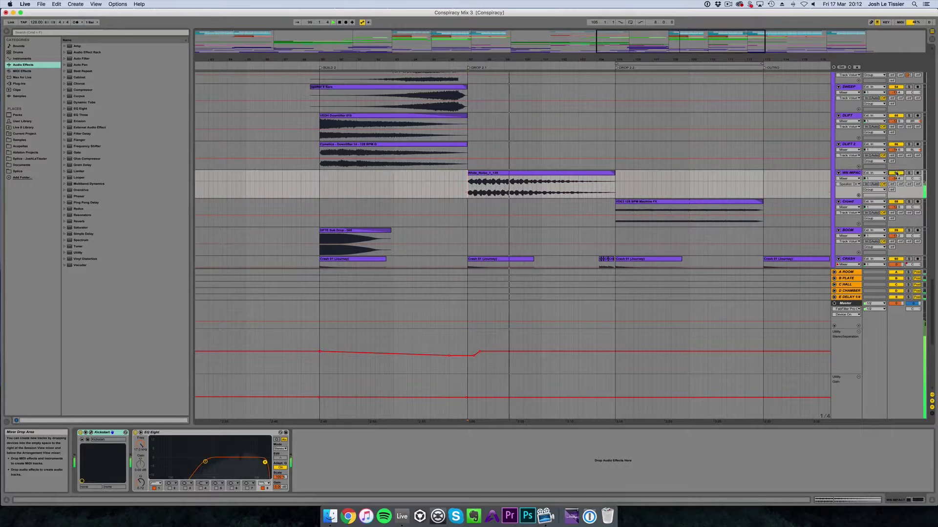
{"action": "key", "text": "space"}
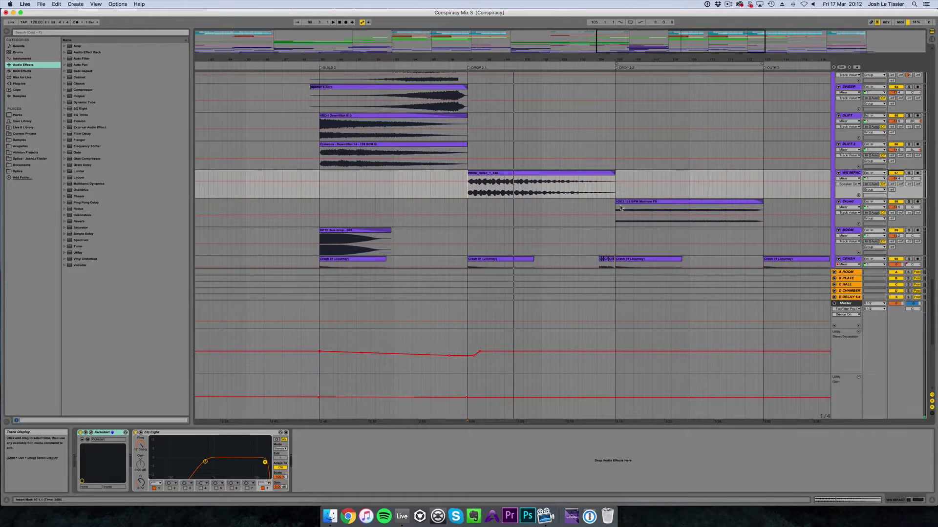
Step: Solo the Crowd track and play its Machine FX clip from the start of Drop 2.2 on its own
{"action": "left_click", "coordinate": [616, 208]}
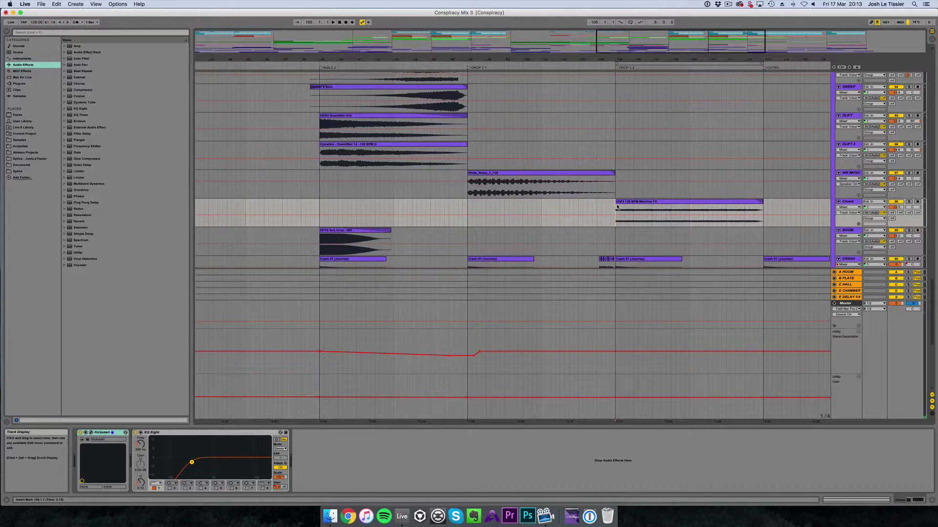
{"action": "left_click_drag", "start_coordinate": [689, 44], "coordinate": [706, 46]}
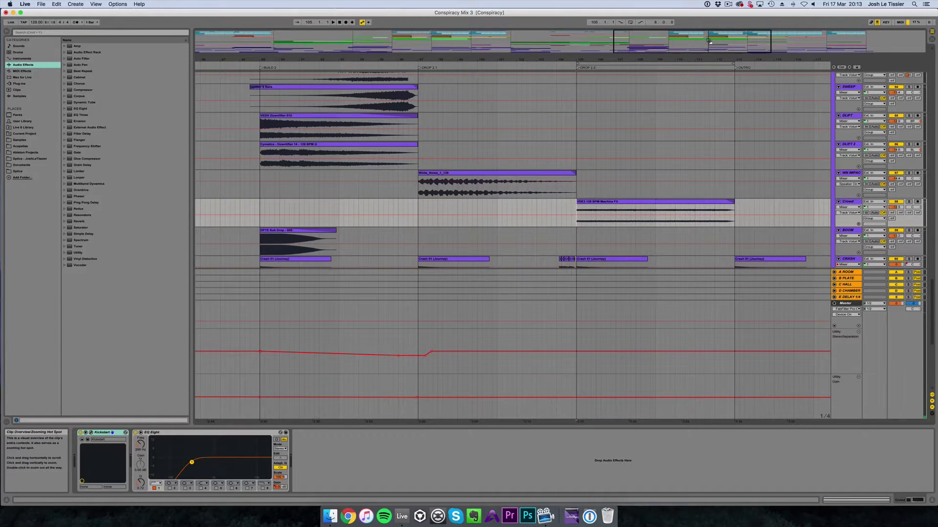
{"action": "left_click_drag", "start_coordinate": [709, 41], "coordinate": [709, 66]}
{"action": "scroll", "coordinate": [619, 166], "scroll_direction": "right", "scroll_amount": 2}
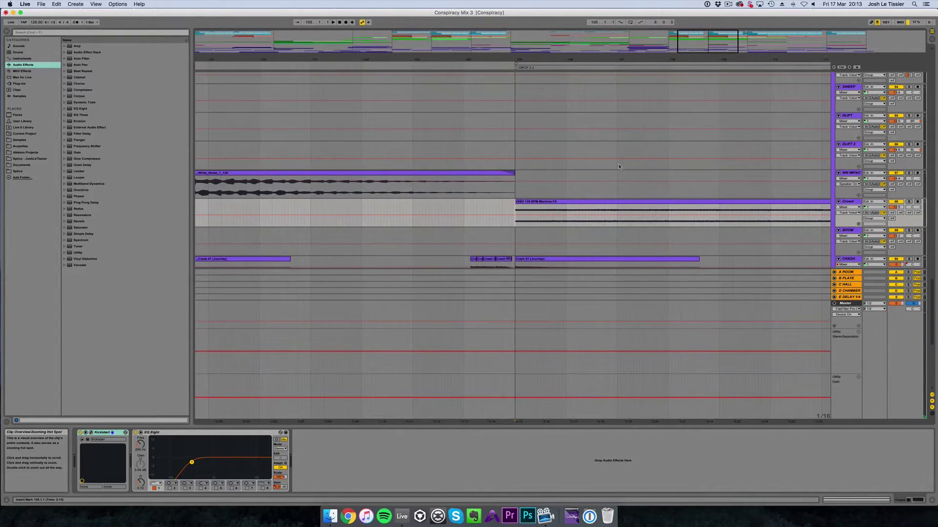
{"action": "left_click", "coordinate": [545, 203]}
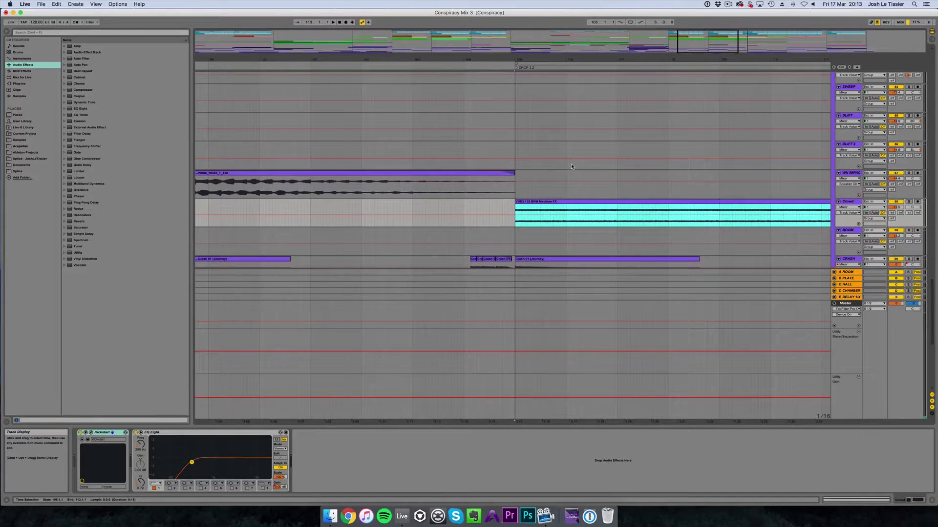
{"action": "scroll", "coordinate": [436, 290], "scroll_direction": "right", "scroll_amount": 4}
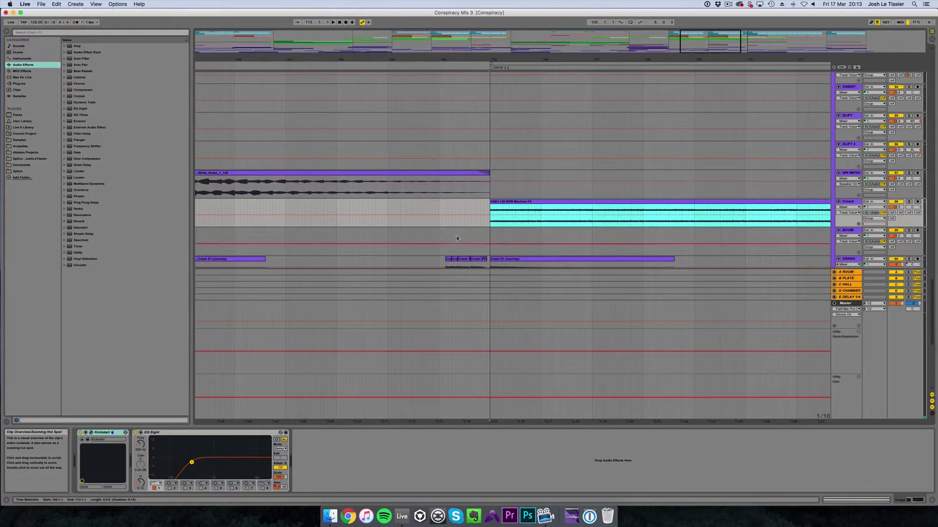
{"action": "left_click", "coordinate": [492, 211]}
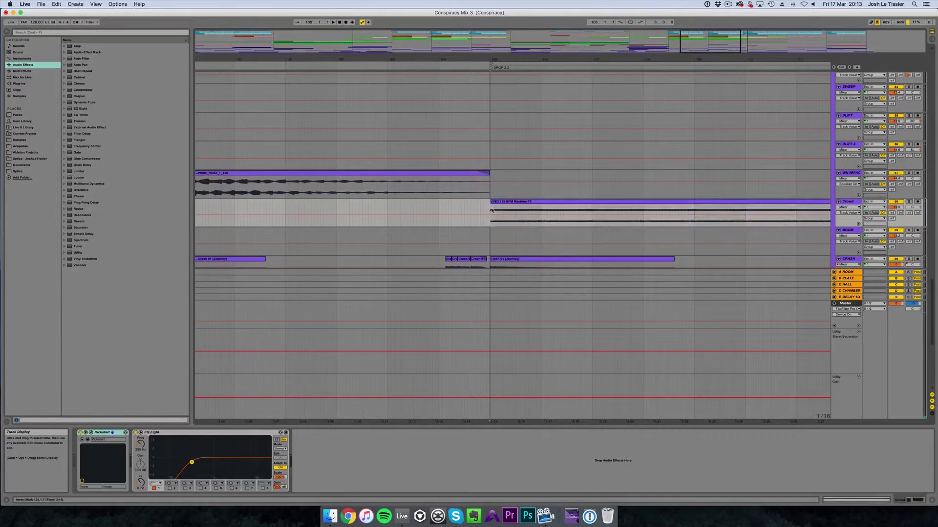
{"action": "left_click", "coordinate": [909, 202]}
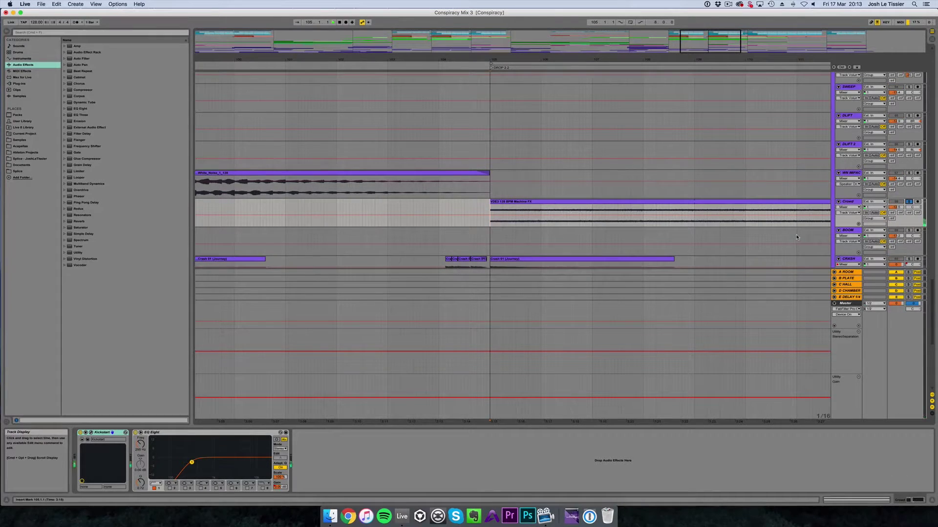
{"action": "key", "text": "space"}
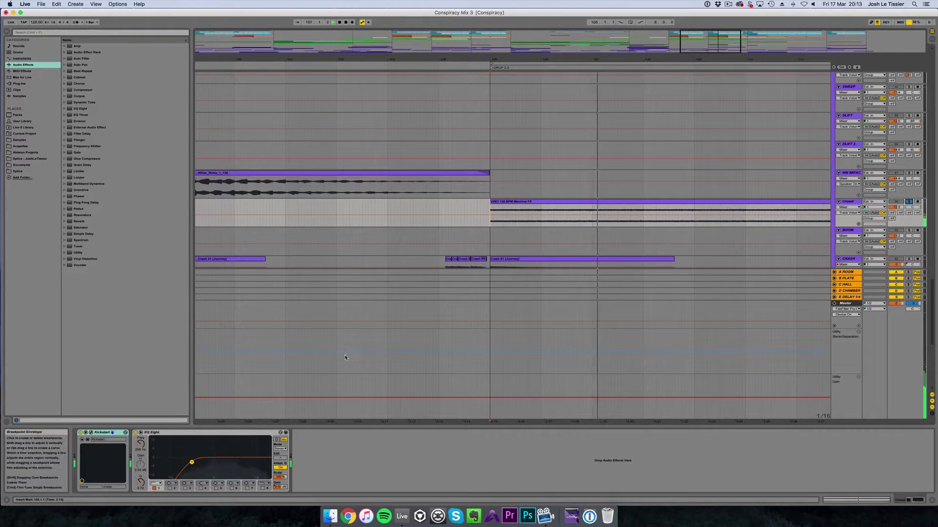
Step: Unsolo the Crowd track and play the transition into Drop 2.2 with it switched on and off for comparison
{"action": "left_click_drag", "start_coordinate": [709, 42], "coordinate": [676, 41]}
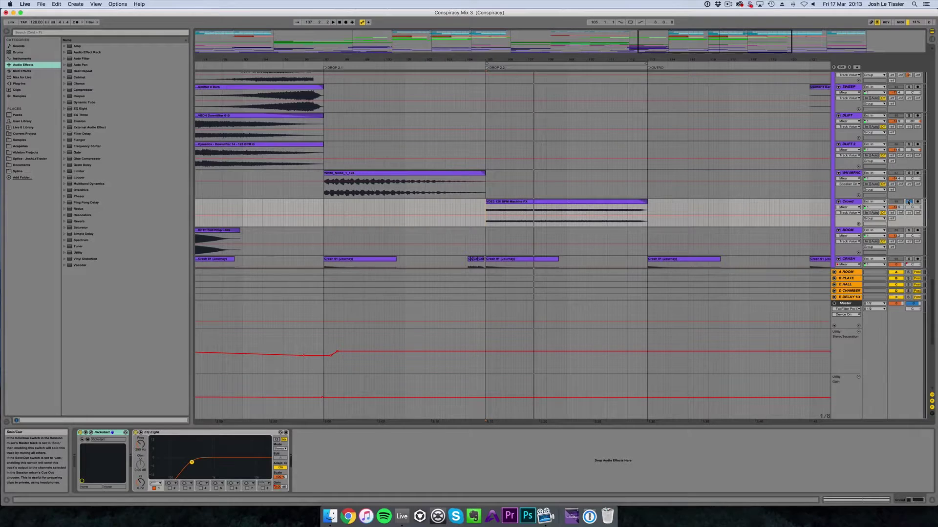
{"action": "left_click", "coordinate": [493, 209]}
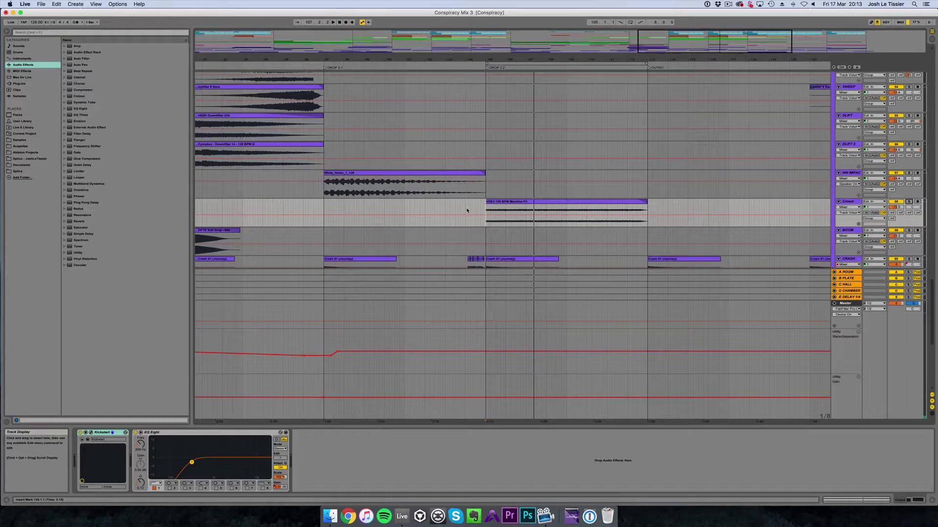
{"action": "left_click", "coordinate": [444, 210]}
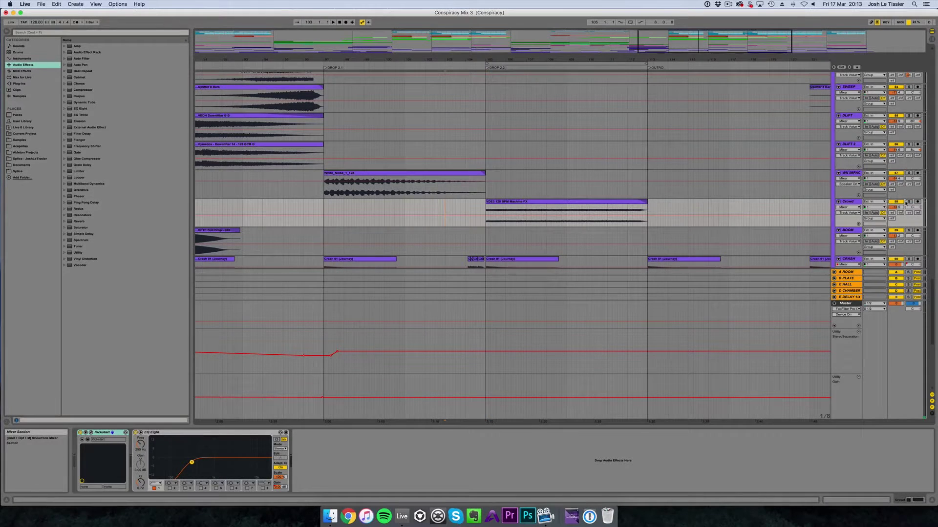
{"action": "key", "text": "space"}
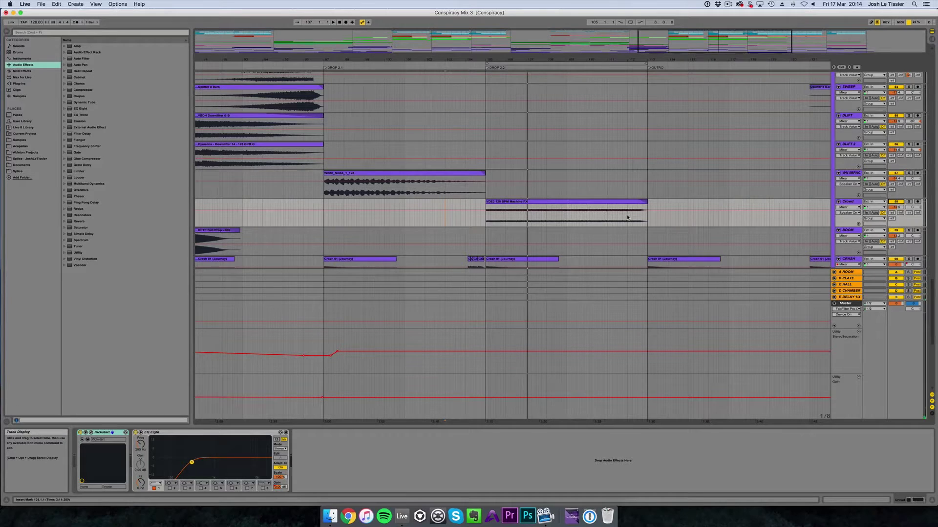
{"action": "key", "text": "space"}
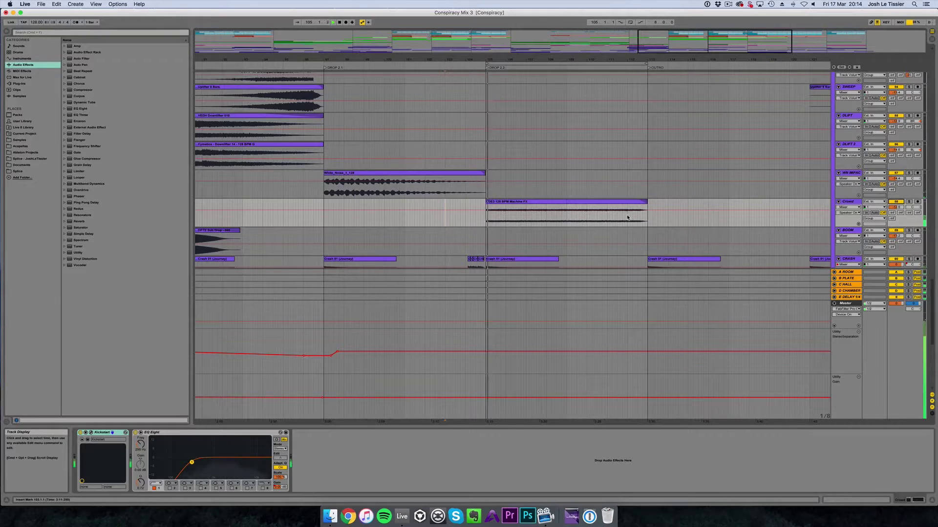
{"action": "left_click", "coordinate": [908, 201]}
{"action": "left_click", "coordinate": [908, 201]}
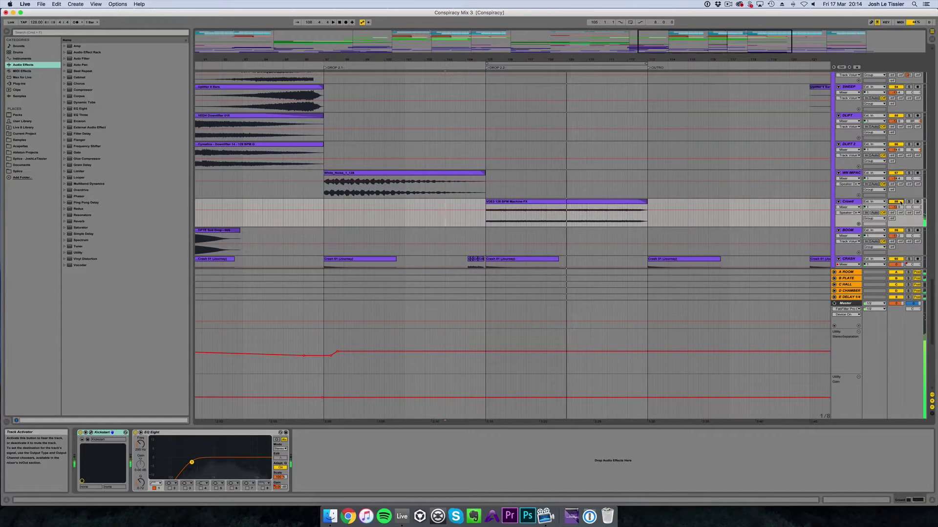
Step: Compare the placement of the White_Noise clip at Drop 2.1 with the Machine FX clip at Drop 2.2
{"action": "left_click_drag", "start_coordinate": [658, 32], "coordinate": [665, 73]}
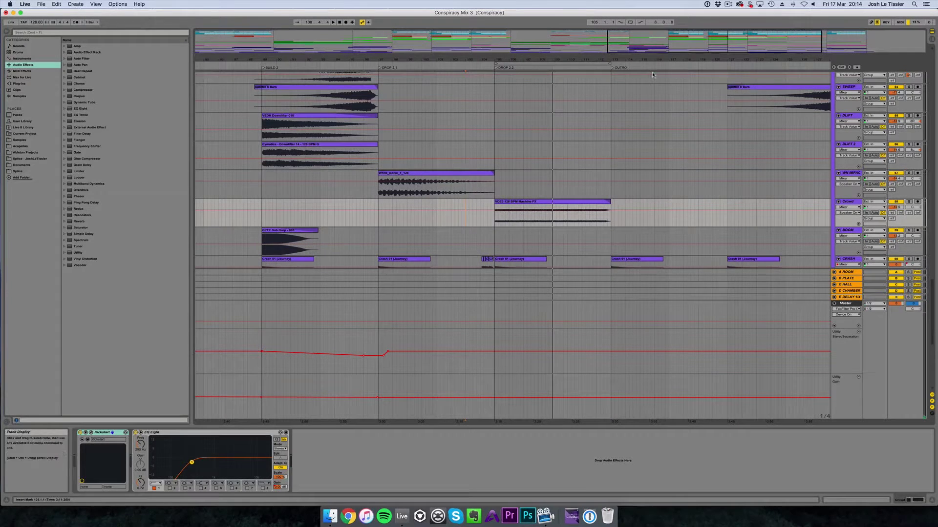
{"action": "left_click", "coordinate": [384, 192]}
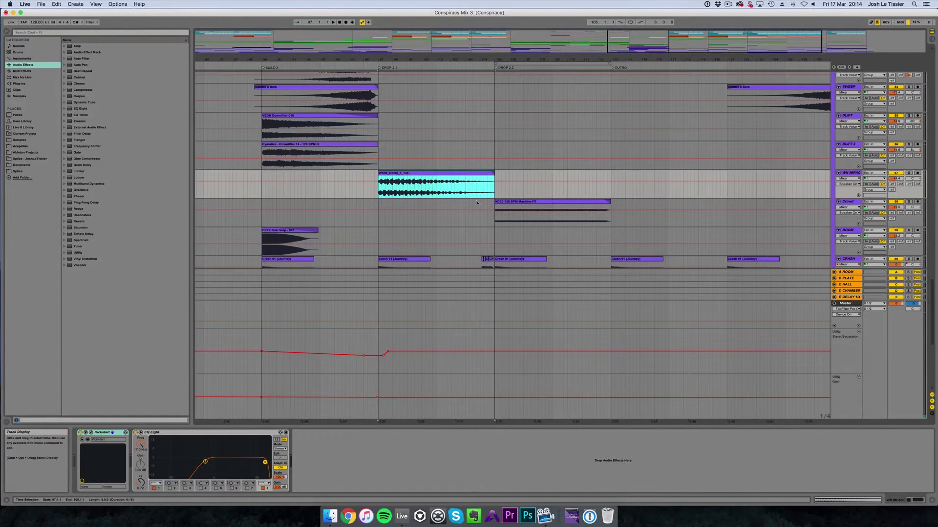
{"action": "left_click", "coordinate": [495, 219]}
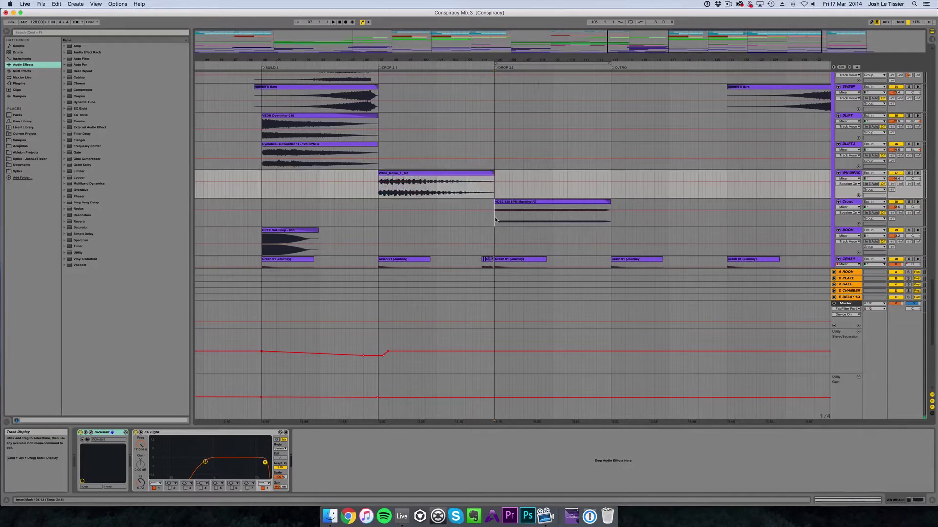
Step: Solo the Crowd track again and replay its Machine FX clip from Drop 2.2
{"action": "left_click_drag", "start_coordinate": [637, 39], "coordinate": [684, 49]}
{"action": "left_click_drag", "start_coordinate": [644, 88], "coordinate": [652, 146]}
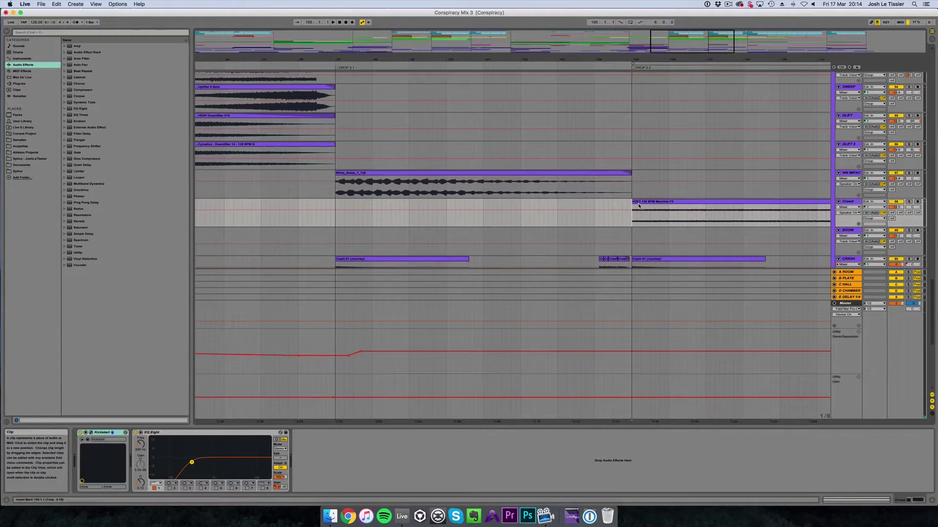
{"action": "left_click_drag", "start_coordinate": [691, 30], "coordinate": [698, 30]}
{"action": "scroll", "coordinate": [566, 222], "scroll_direction": "down", "scroll_amount": 5}
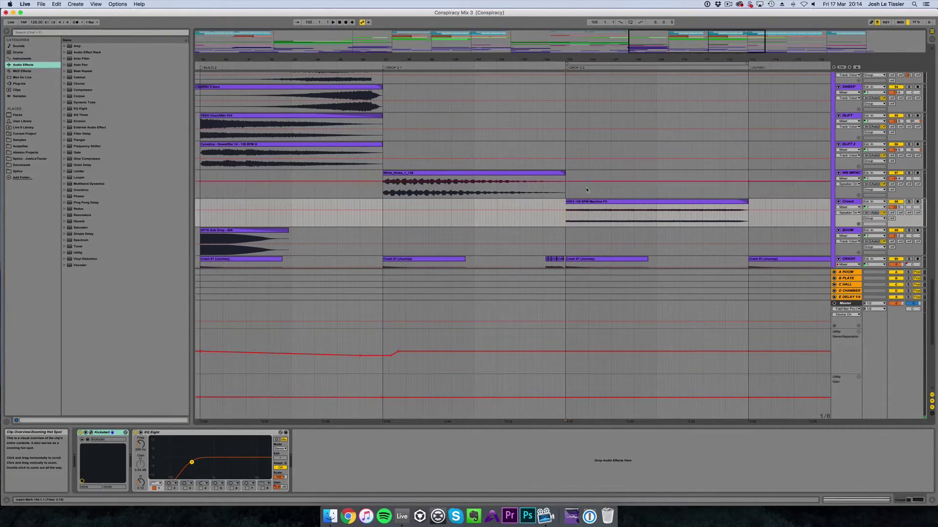
{"action": "left_click", "coordinate": [907, 201]}
{"action": "key", "text": "space"}
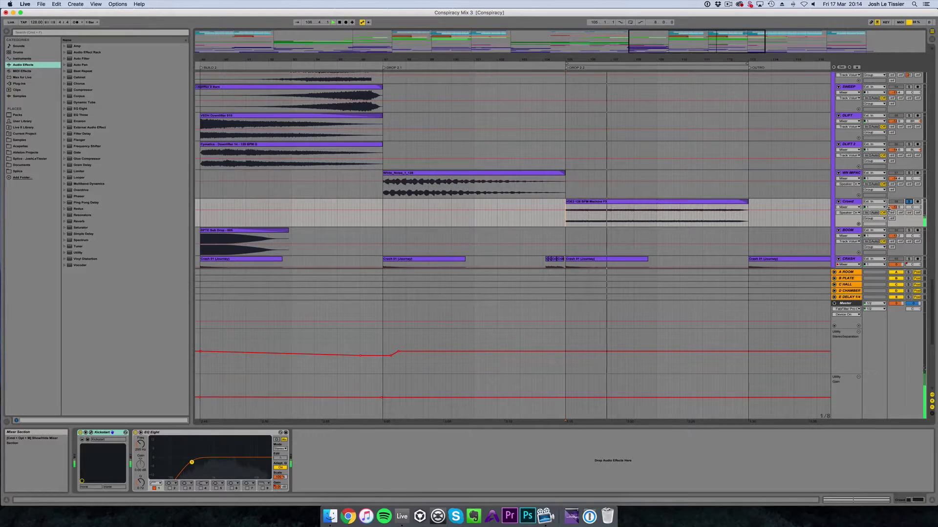
Step: Play the first Build into Drop 1.1 with the Crowd track unsoloed, and locate the GASP track among the FX tracks
{"action": "left_click_drag", "start_coordinate": [597, 61], "coordinate": [577, 59]}
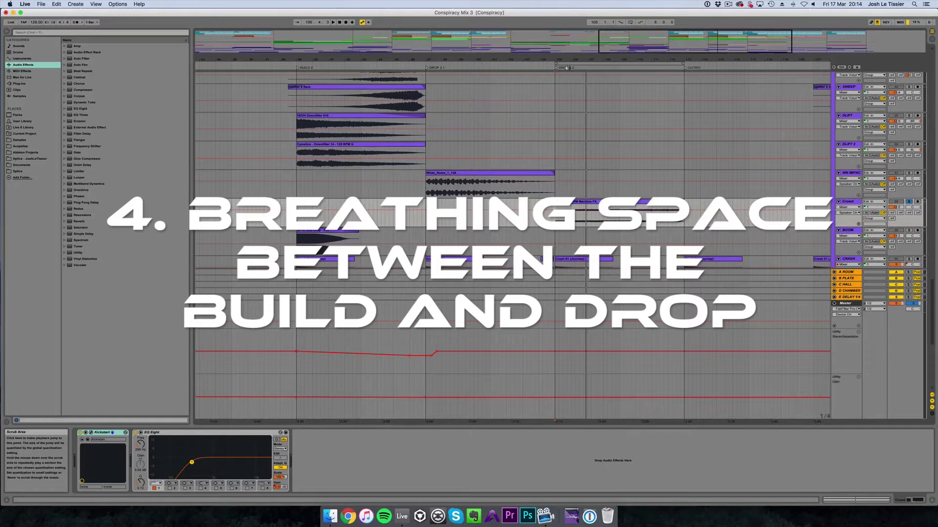
{"action": "left_click_drag", "start_coordinate": [634, 34], "coordinate": [535, 36]}
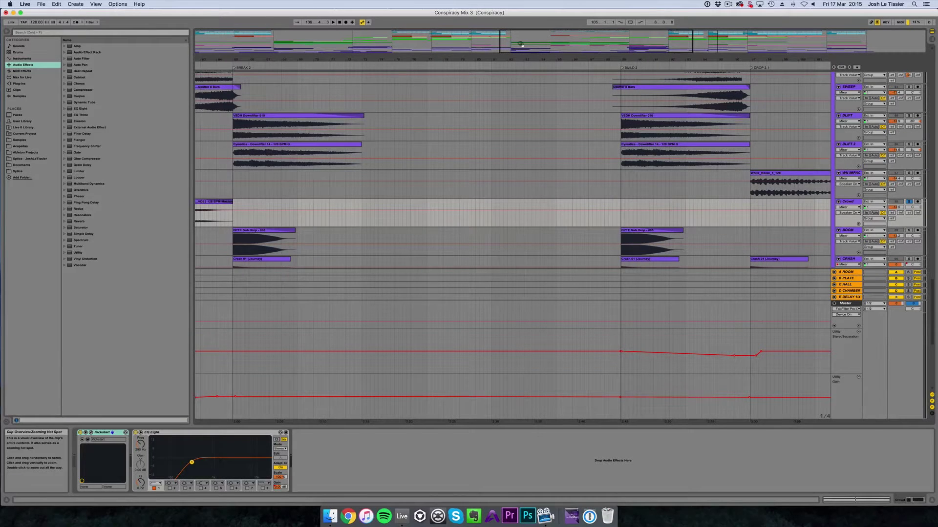
{"action": "left_click_drag", "start_coordinate": [545, 41], "coordinate": [455, 45]}
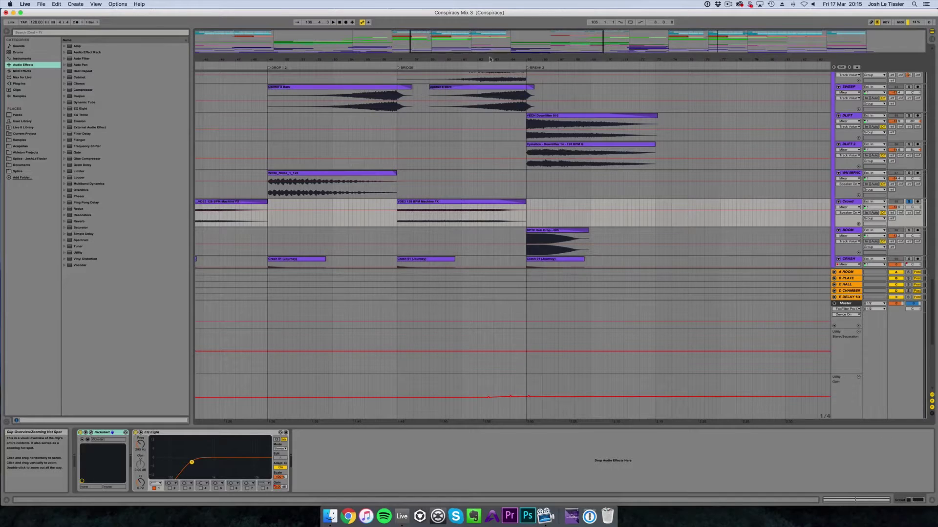
{"action": "left_click_drag", "start_coordinate": [452, 43], "coordinate": [377, 43]}
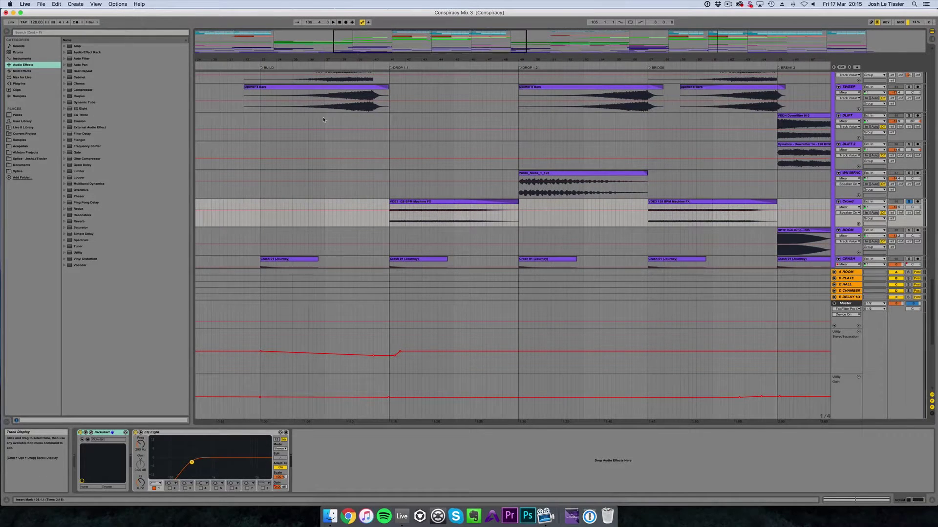
{"action": "left_click", "coordinate": [262, 122]}
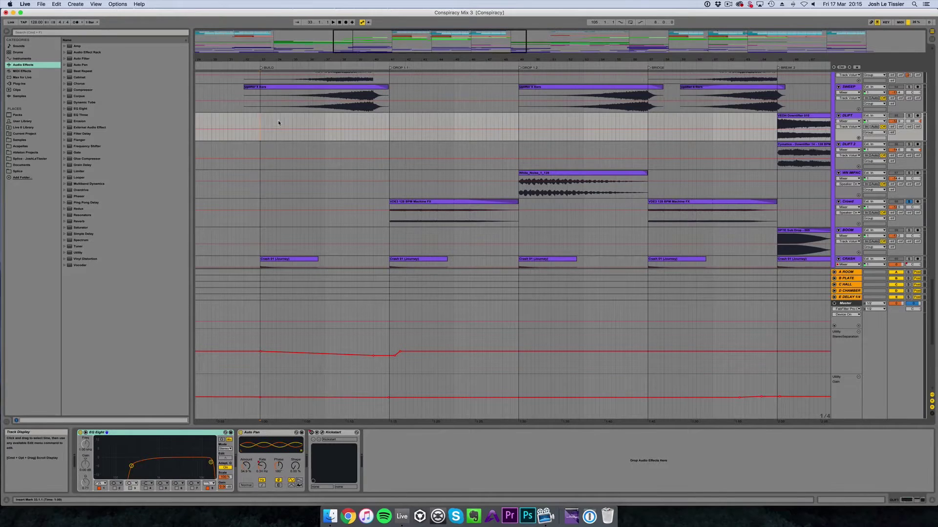
{"action": "key", "text": "space"}
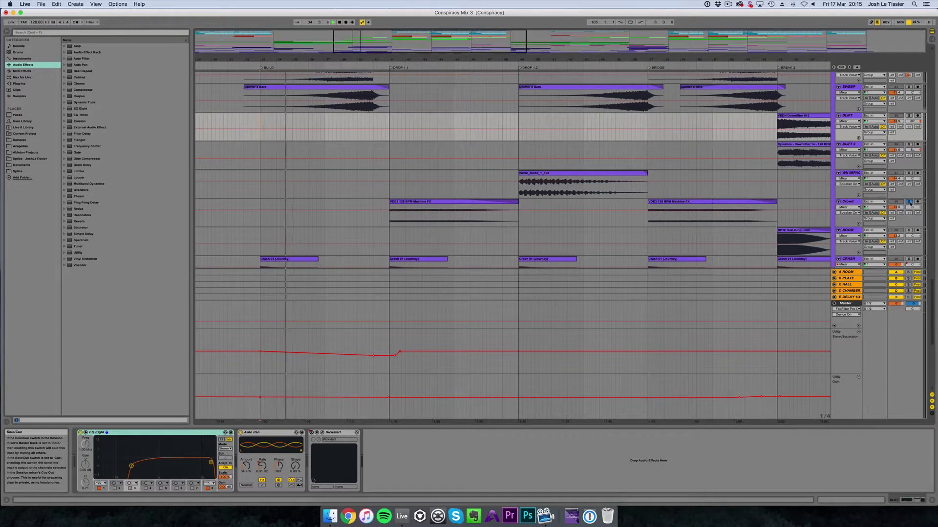
{"action": "left_click_drag", "start_coordinate": [393, 41], "coordinate": [391, 68]}
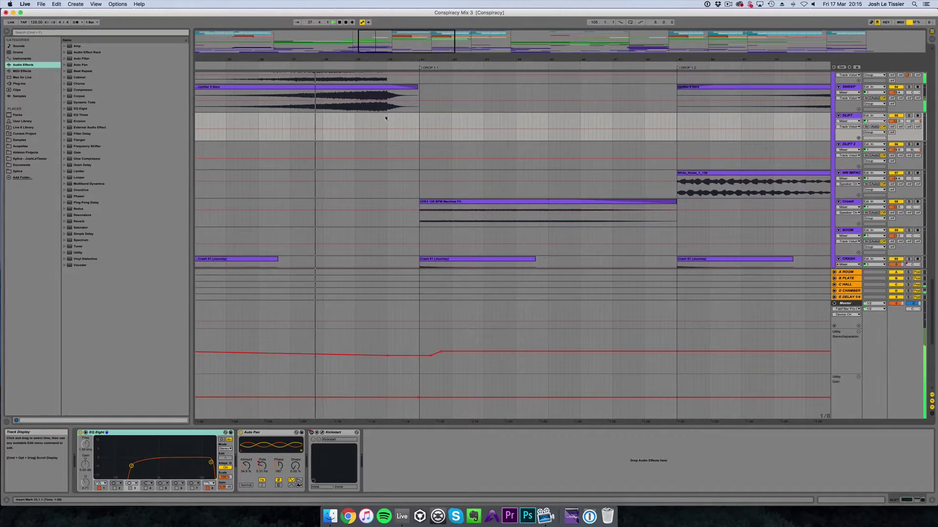
{"action": "scroll", "coordinate": [429, 123], "scroll_direction": "up", "scroll_amount": 8}
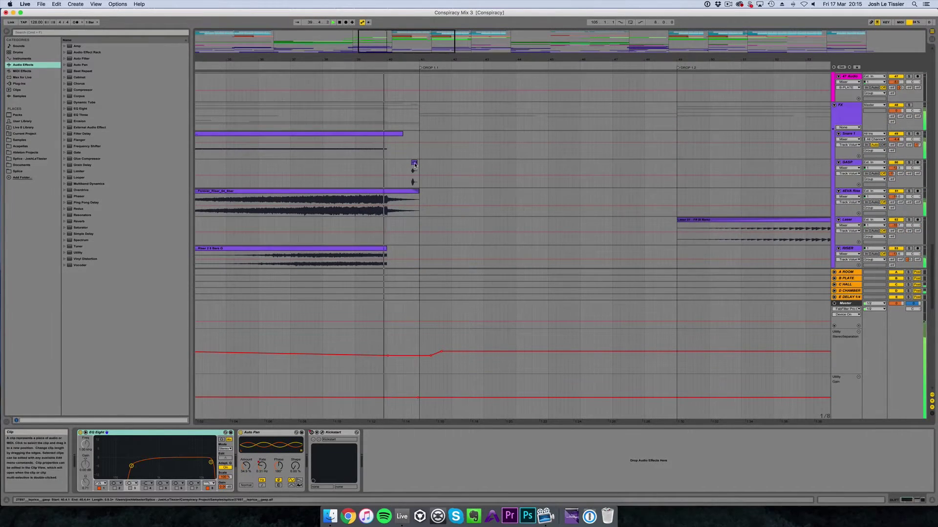
{"action": "scroll", "coordinate": [414, 164], "scroll_direction": "up", "scroll_amount": 1}
{"action": "scroll", "coordinate": [415, 165], "scroll_direction": "up", "scroll_amount": 1}
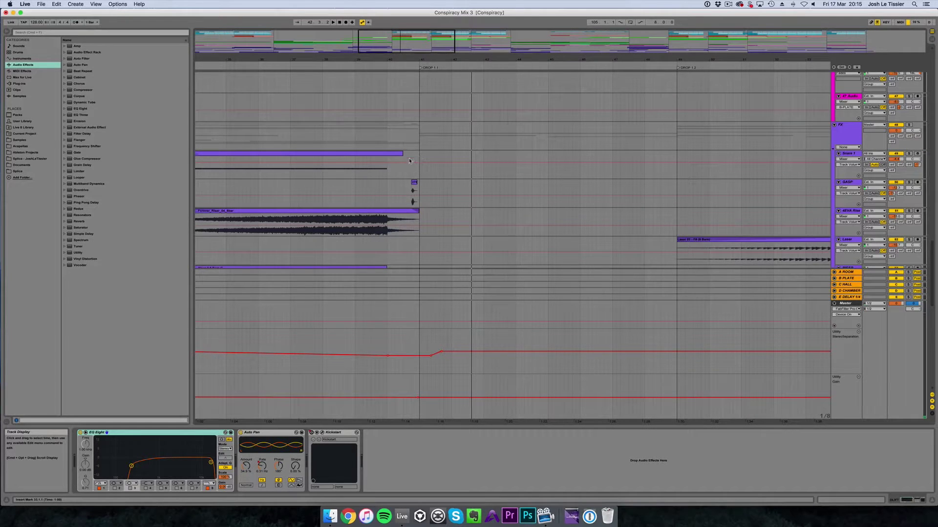
Step: Replay the last bars of the first Build into Drop 1.1 to hear the gap and the gasp clip
{"action": "left_click", "coordinate": [387, 187]}
{"action": "left_click", "coordinate": [355, 189]}
{"action": "key", "text": "space"}
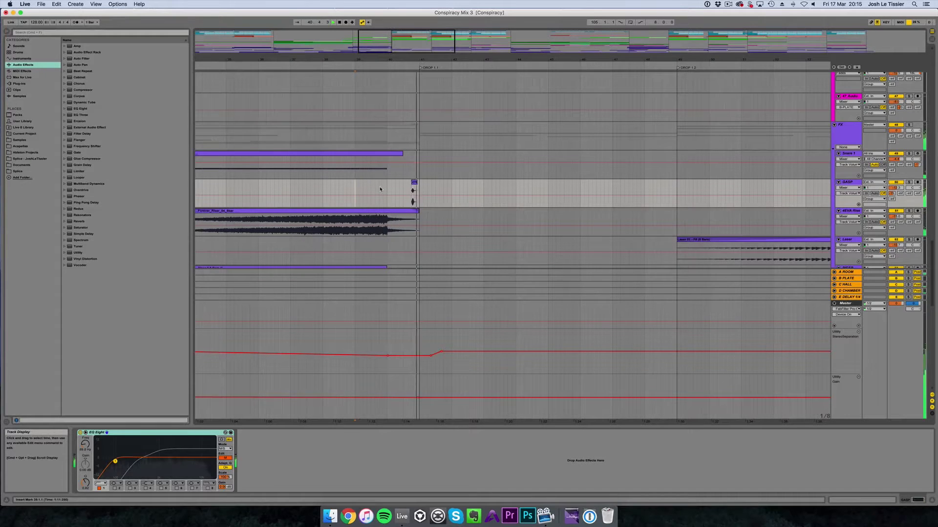
{"action": "key", "text": "space"}
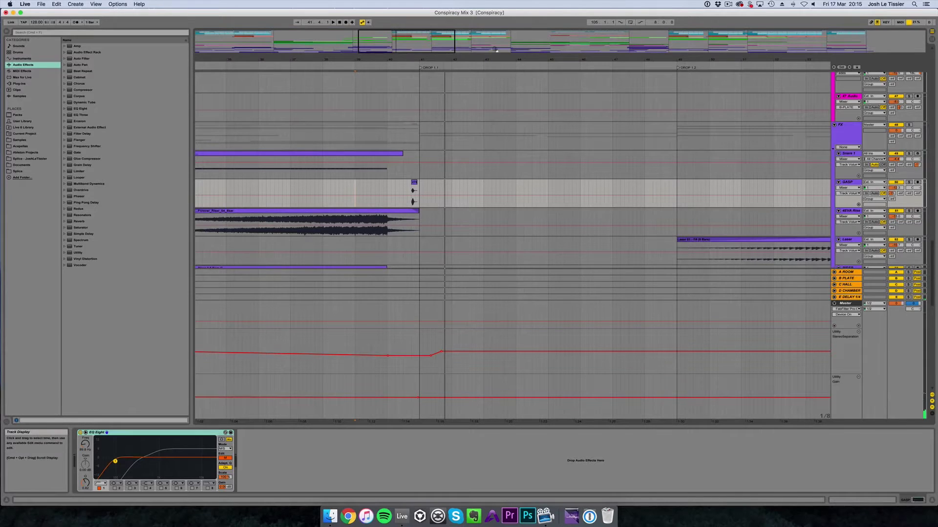
Step: Examine where the riser and sweep FX clips end relative to the start of Drop 1.1
{"action": "left_click_drag", "start_coordinate": [413, 49], "coordinate": [448, 45]}
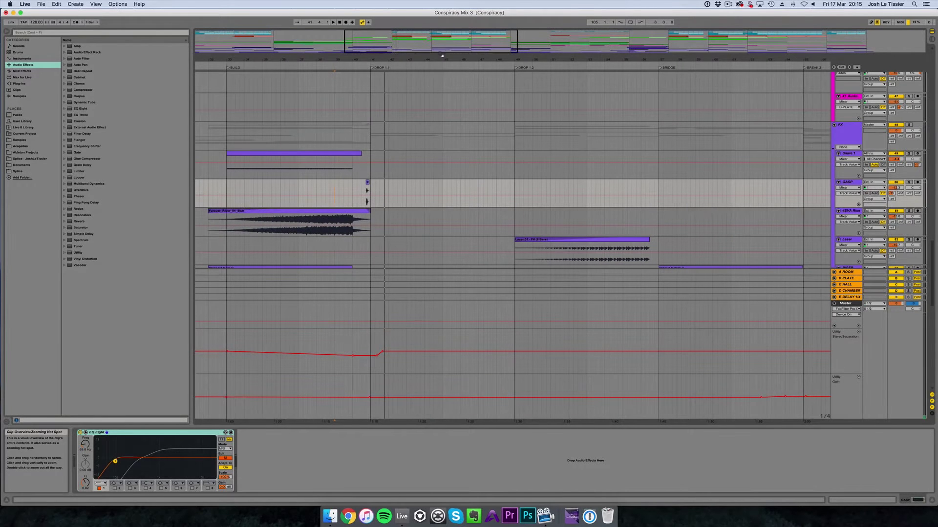
{"action": "left_click_drag", "start_coordinate": [391, 36], "coordinate": [380, 50]}
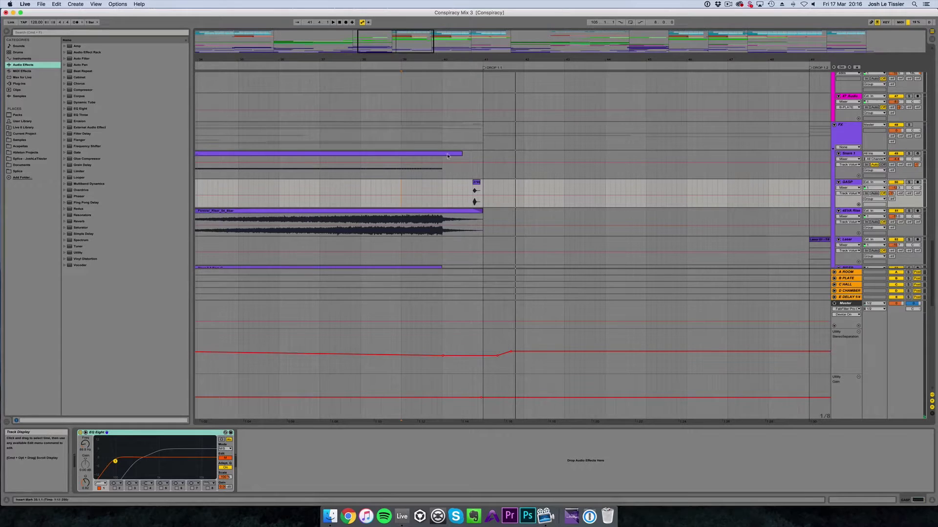
{"action": "scroll", "coordinate": [430, 207], "scroll_direction": "down", "scroll_amount": 3}
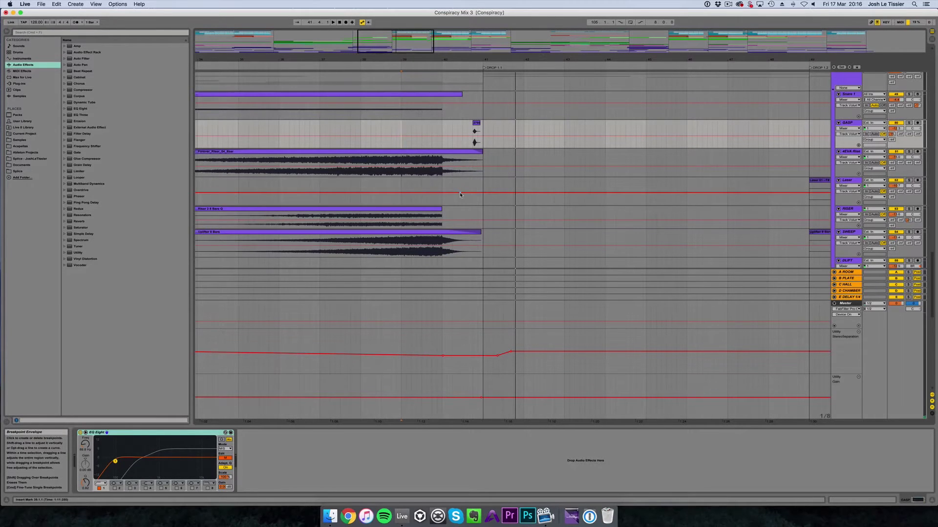
{"action": "scroll", "coordinate": [417, 79], "scroll_direction": "right", "scroll_amount": 3}
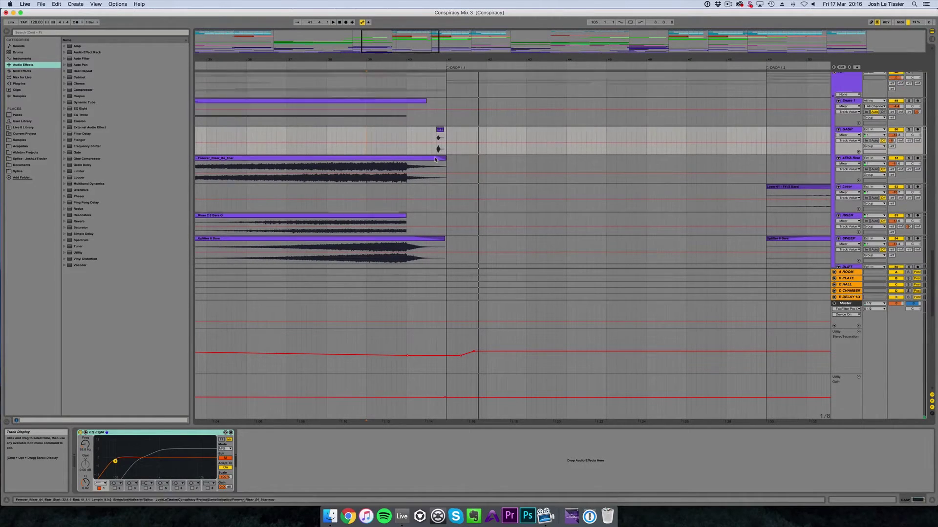
Step: Find the KICK track above the drum group and unfold it to show its waveforms around Drop 1.1
{"action": "scroll", "coordinate": [428, 131], "scroll_direction": "up", "scroll_amount": 5}
{"action": "scroll", "coordinate": [438, 160], "scroll_direction": "up", "scroll_amount": 3}
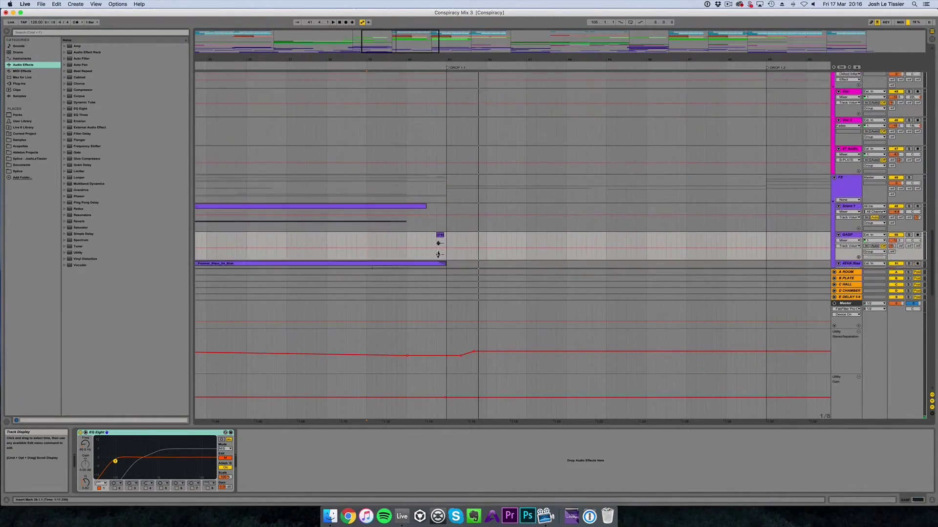
{"action": "scroll", "coordinate": [440, 234], "scroll_direction": "up", "scroll_amount": 10}
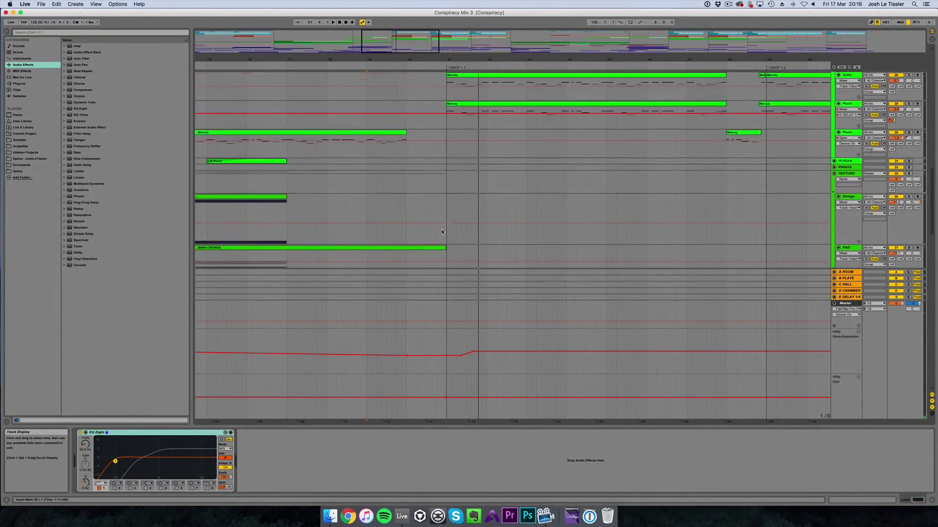
{"action": "scroll", "coordinate": [443, 223], "scroll_direction": "up", "scroll_amount": 6}
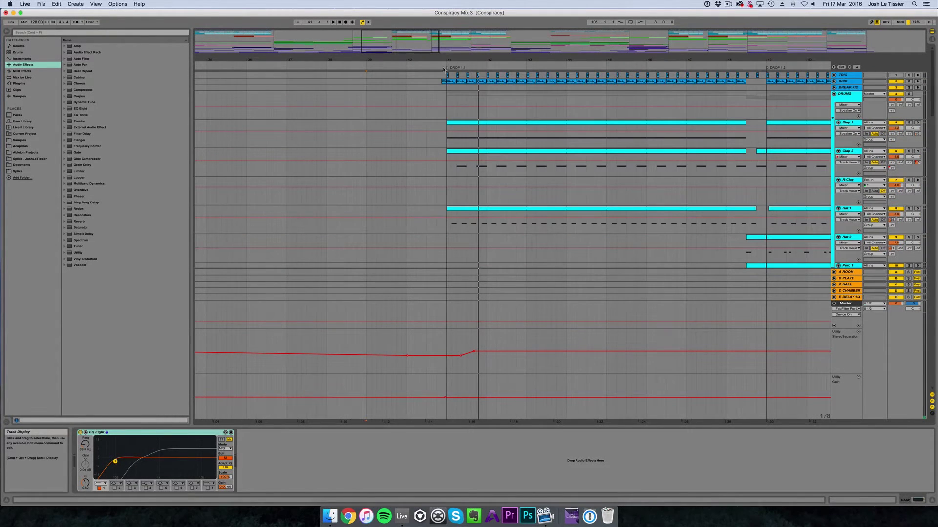
{"action": "left_click", "coordinate": [833, 81]}
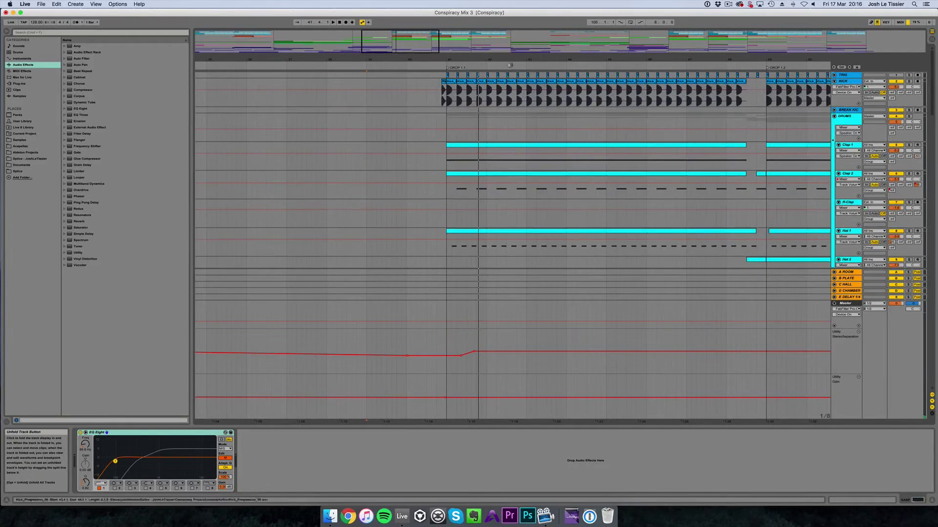
Step: Survey the kick pattern across the drops and examine the first kicks leading into Drop 2.1
{"action": "left_click_drag", "start_coordinate": [396, 44], "coordinate": [470, 55]}
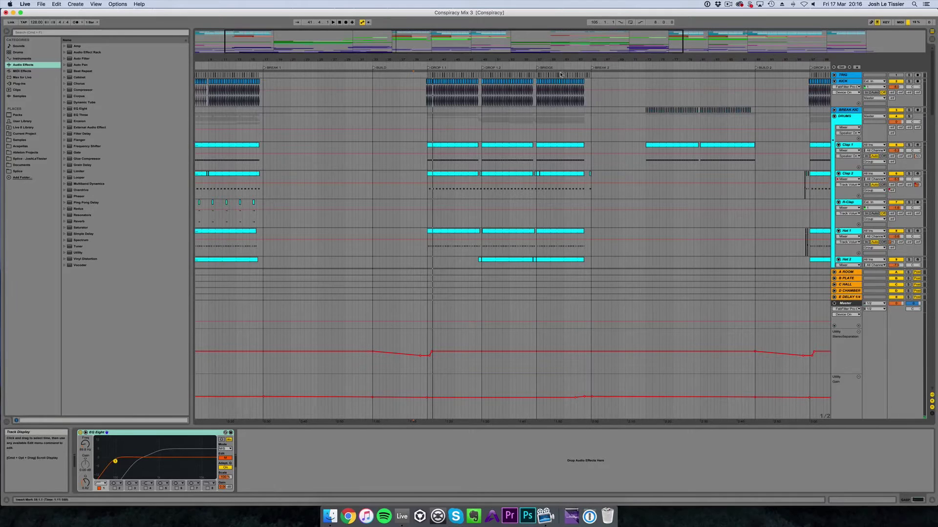
{"action": "left_click_drag", "start_coordinate": [441, 42], "coordinate": [676, 70]}
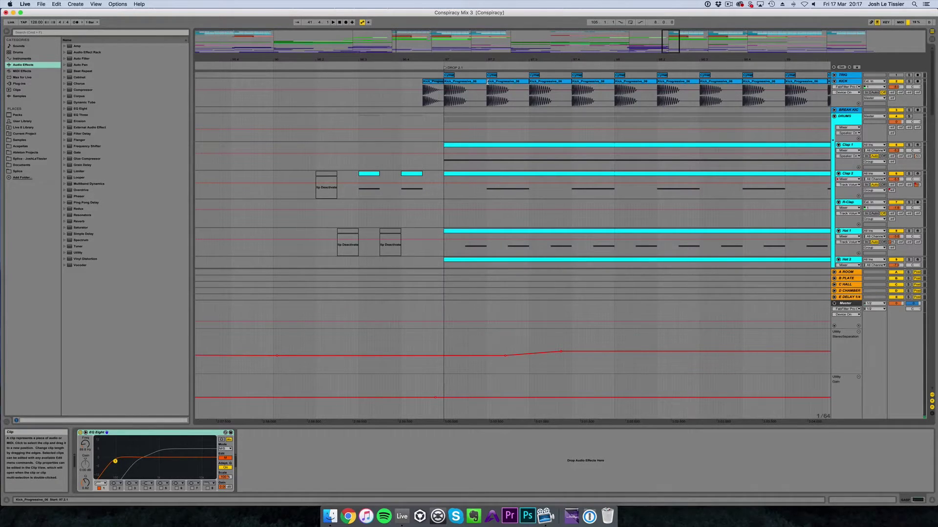
{"action": "left_click_drag", "start_coordinate": [670, 41], "coordinate": [666, 44]}
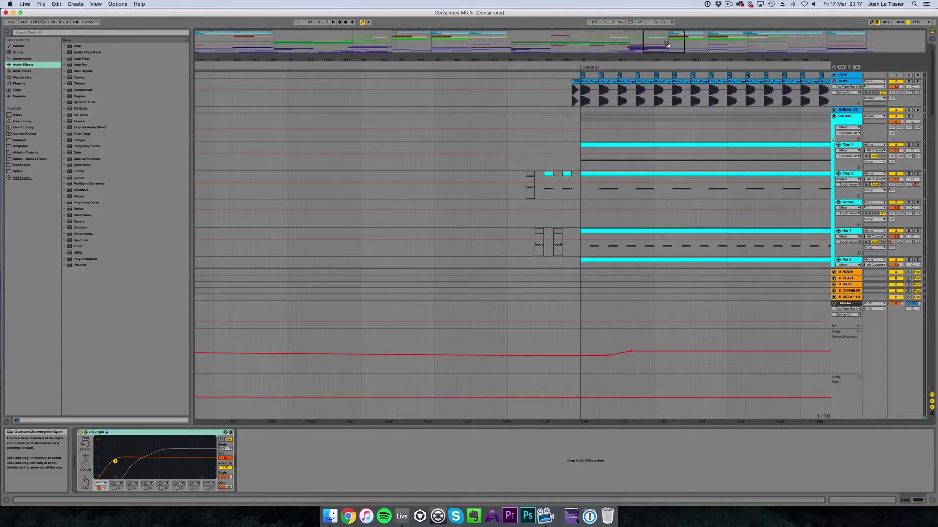
{"action": "left_click_drag", "start_coordinate": [669, 42], "coordinate": [670, 43]}
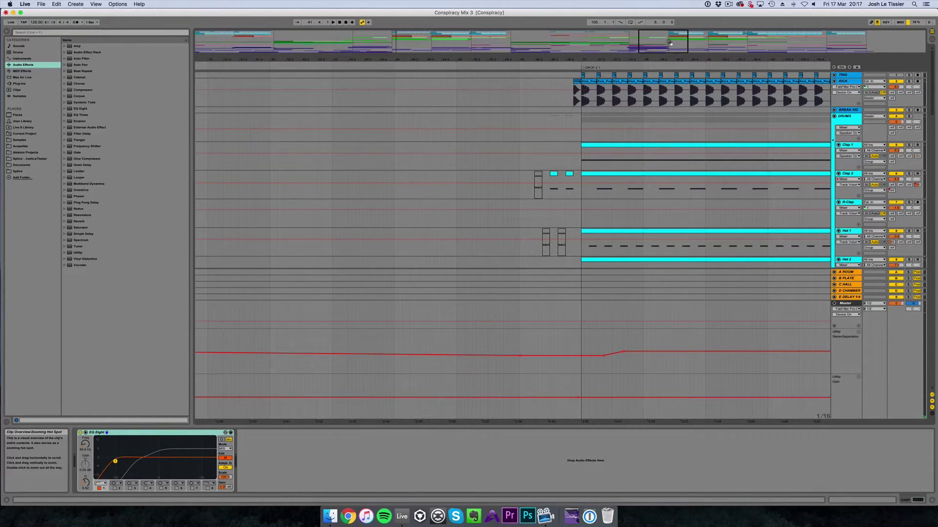
{"action": "left_click_drag", "start_coordinate": [668, 43], "coordinate": [668, 40]}
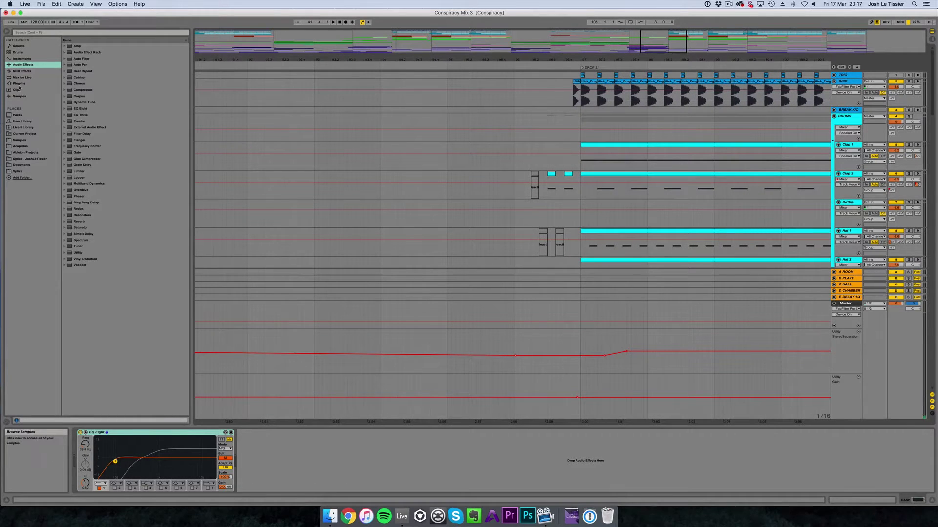
Step: Audition the Big Kicks samples from the KSHMR Vol 1 folder in the sample library
{"action": "left_click", "coordinate": [19, 139]}
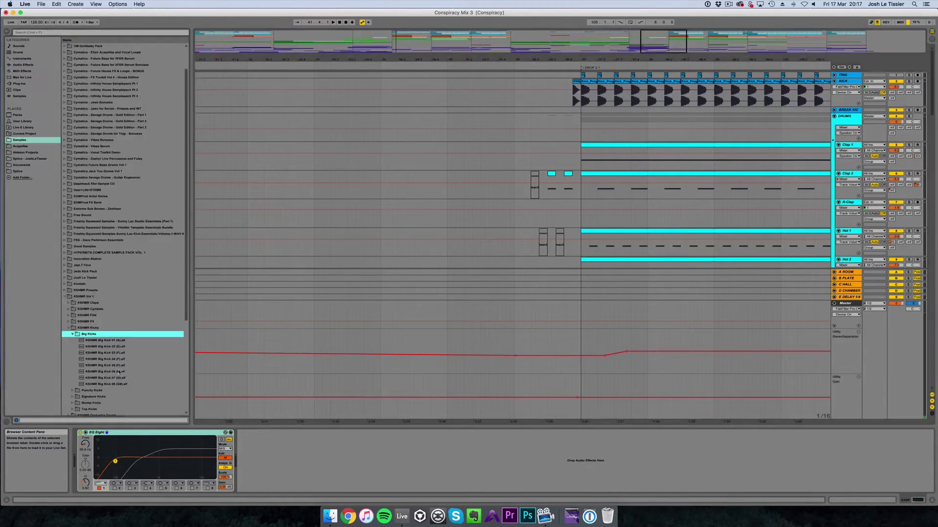
{"action": "left_click", "coordinate": [117, 365]}
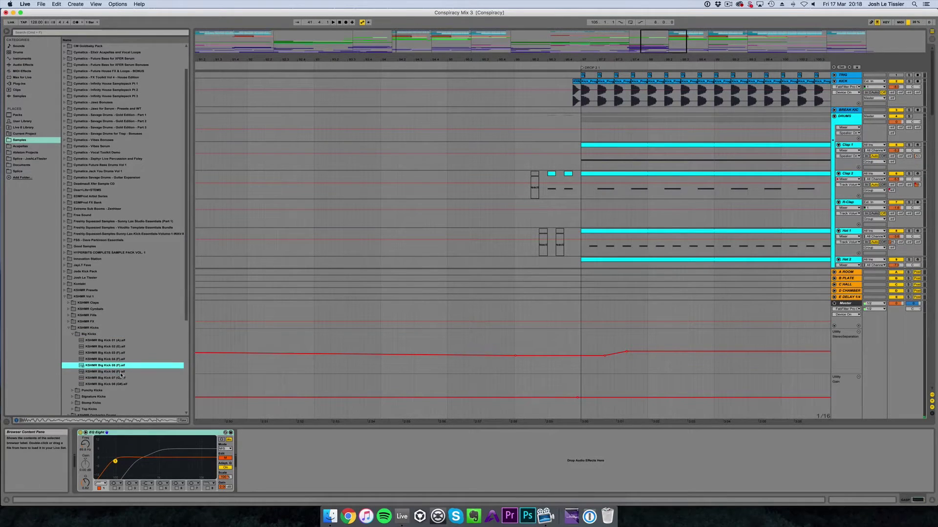
{"action": "left_click", "coordinate": [125, 373]}
{"action": "key", "text": "Up"}
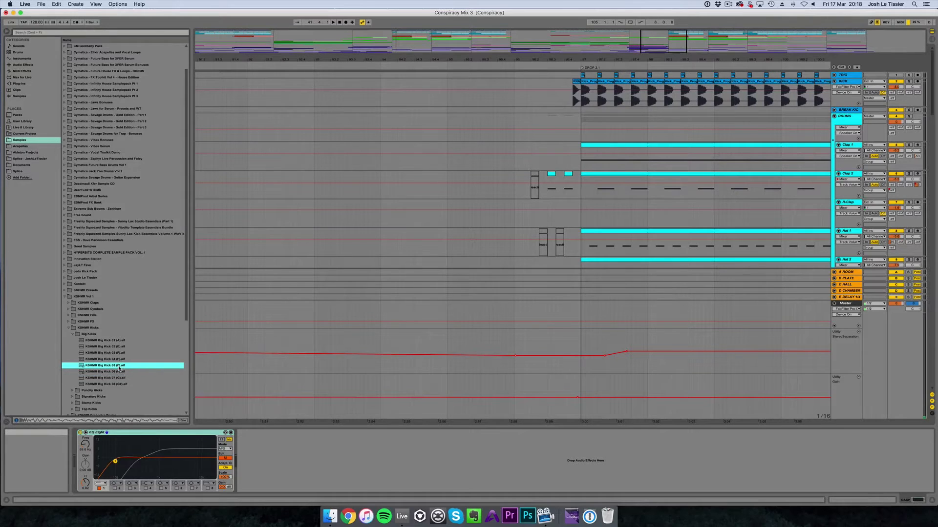
{"action": "key", "text": "Up"}
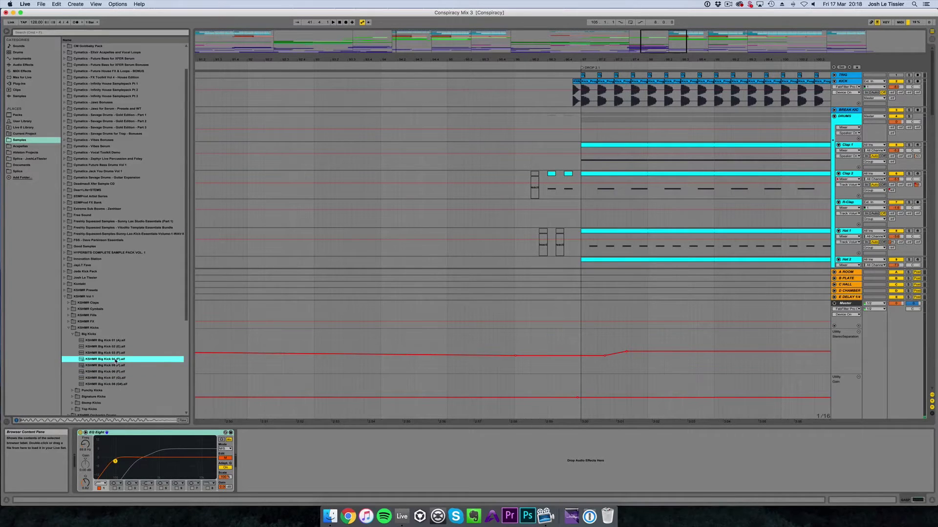
{"action": "key", "text": "Up"}
{"action": "key", "text": "Down"}
{"action": "key", "text": "Down"}
{"action": "key", "text": "Down"}
Step: Place KSHMR Big Kick 06 (F).aif on the KICK track at the start of Drop 2.1 and play it
{"action": "left_click_drag", "start_coordinate": [120, 372], "coordinate": [584, 89]}
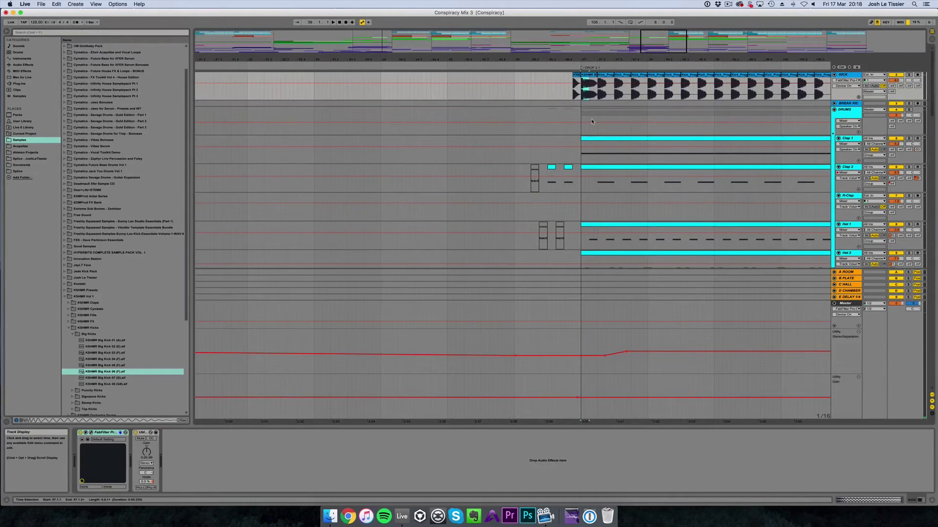
{"action": "left_click", "coordinate": [582, 98]}
{"action": "key", "text": "space"}
{"action": "key", "text": "space"}
Step: Inspect the placed big kick clip's sample waveform and its end point at Drop 2.1
{"action": "left_click", "coordinate": [589, 74]}
{"action": "left_click", "coordinate": [867, 502]}
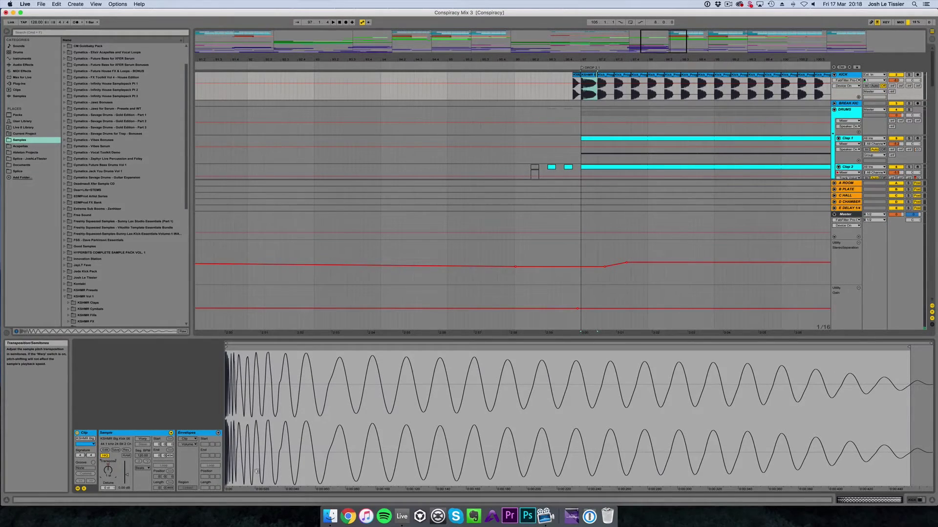
{"action": "key", "text": "shift+Tab"}
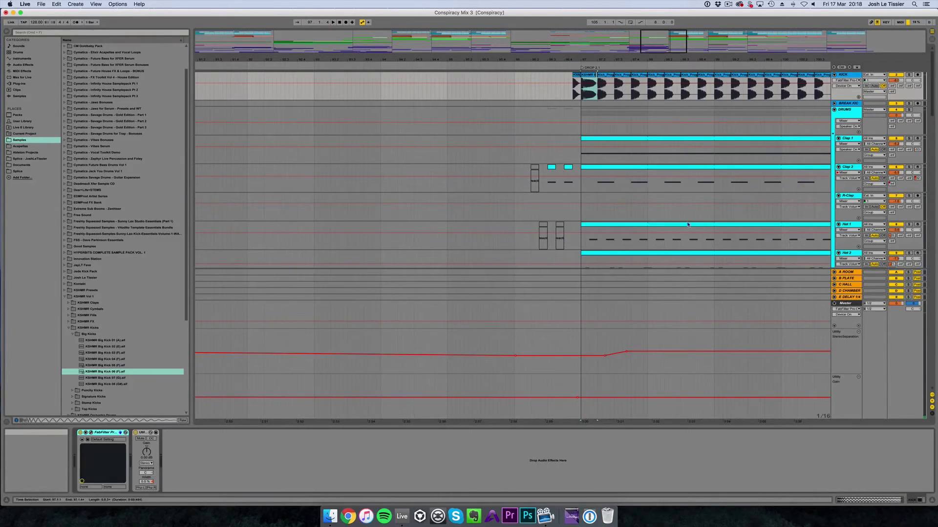
{"action": "left_click_drag", "start_coordinate": [664, 40], "coordinate": [670, 52]}
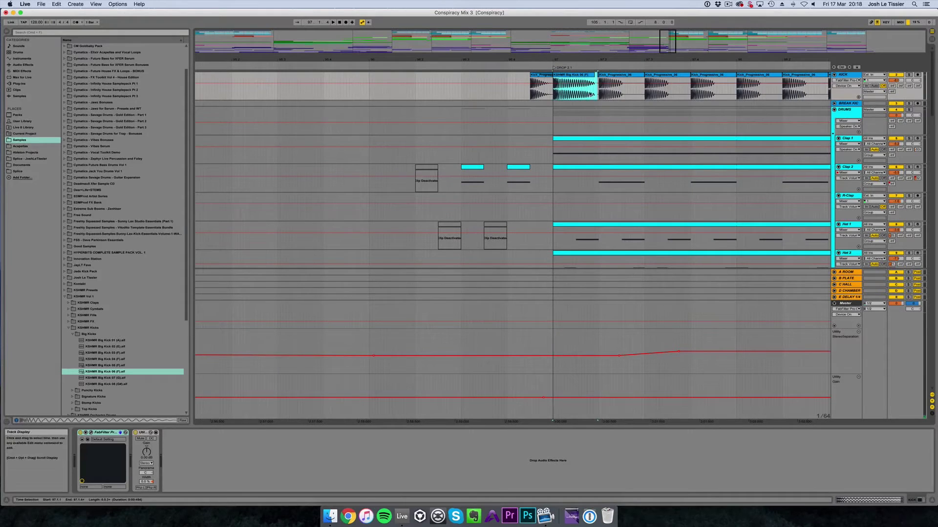
{"action": "left_click", "coordinate": [596, 73]}
Step: Clear the first beat of Drop 2.1 in the SUB clip and in the Low and High bass clips
{"action": "scroll", "coordinate": [577, 98], "scroll_direction": "down", "scroll_amount": 2}
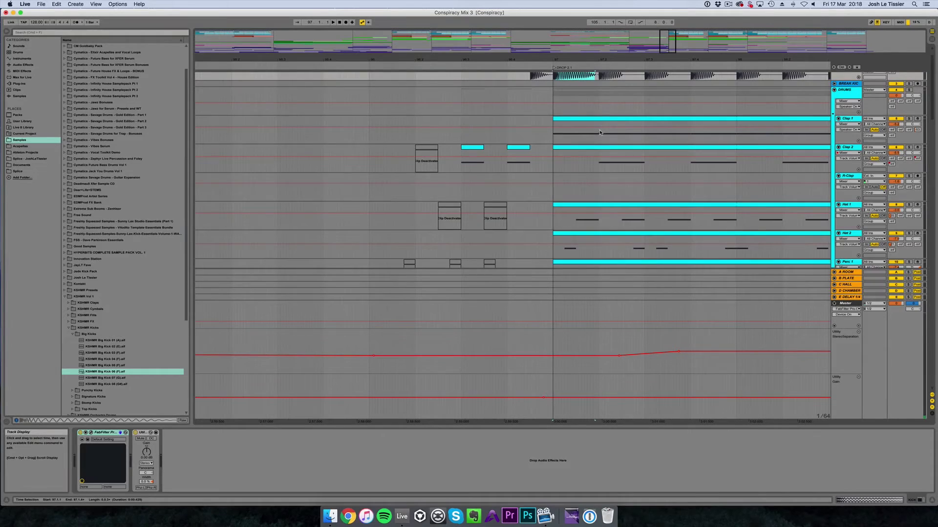
{"action": "scroll", "coordinate": [600, 132], "scroll_direction": "down", "scroll_amount": 15}
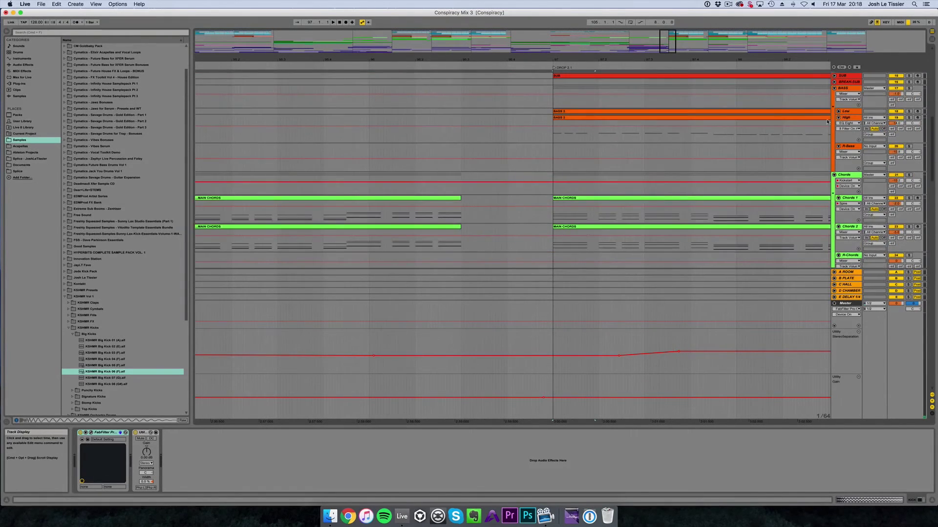
{"action": "scroll", "coordinate": [827, 122], "scroll_direction": "up", "scroll_amount": 8}
{"action": "left_click", "coordinate": [834, 154]}
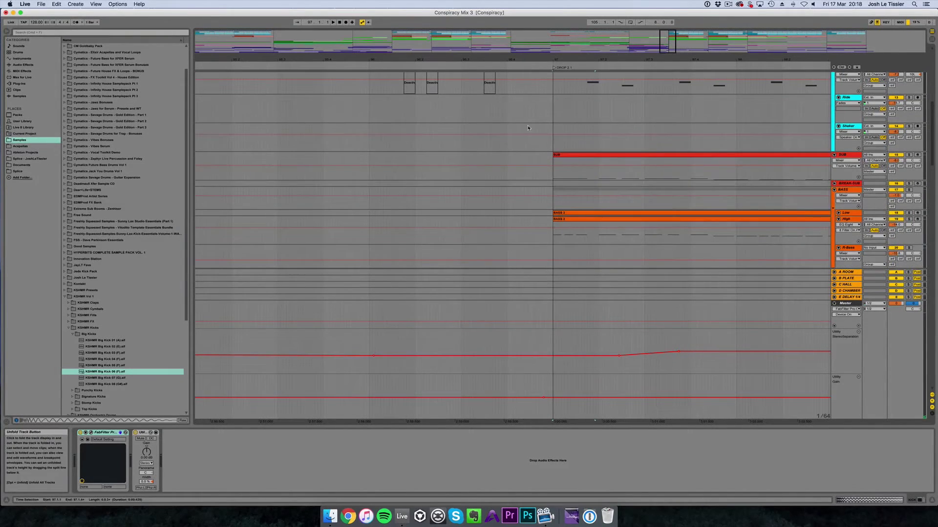
{"action": "left_click_drag", "start_coordinate": [553, 156], "coordinate": [598, 156]}
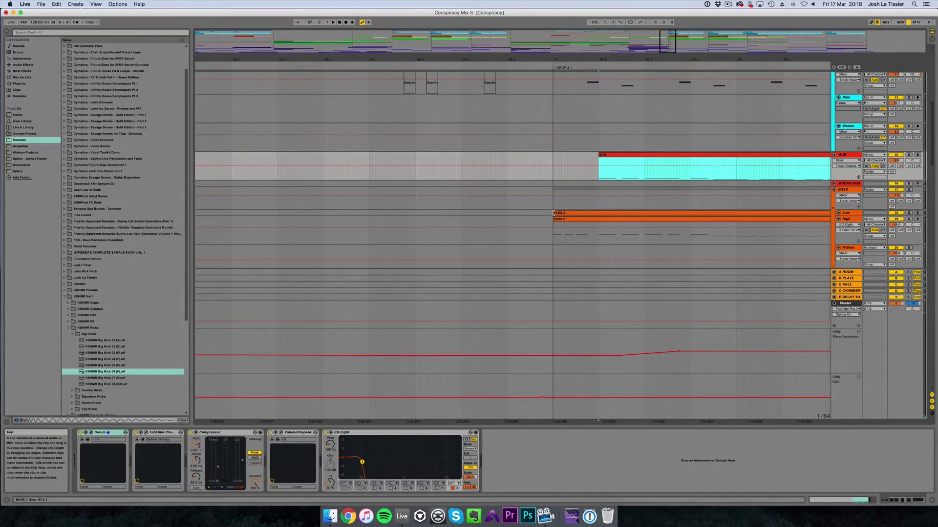
{"action": "left_click_drag", "start_coordinate": [553, 233], "coordinate": [596, 214]}
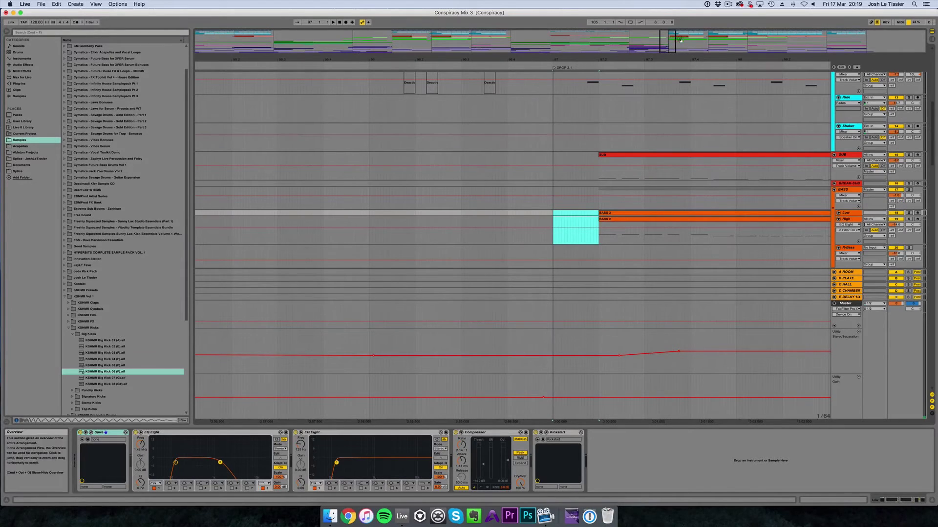
Step: Play the end of the build into Drop 2.1 to hear the big kick alone, and select its clip
{"action": "key", "text": "minus"}
{"action": "key", "text": "minus"}
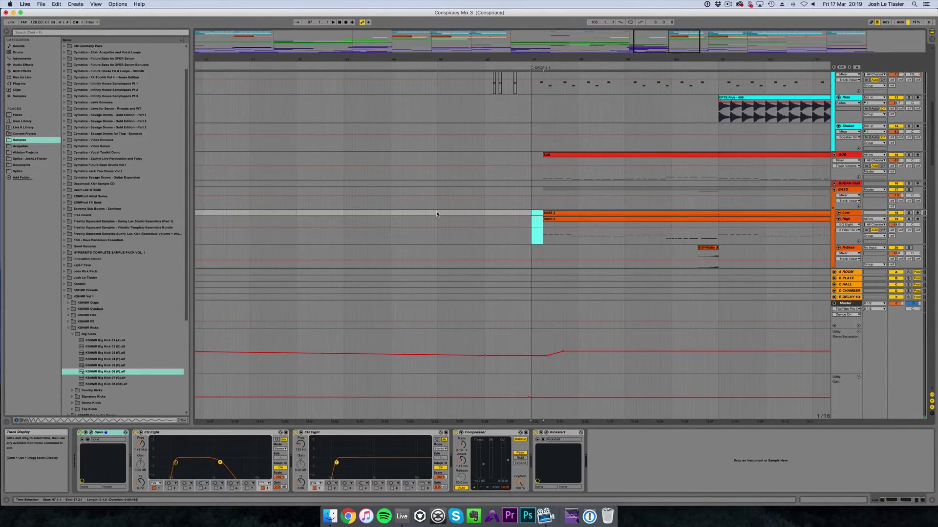
{"action": "left_click", "coordinate": [437, 214]}
{"action": "key", "text": "space"}
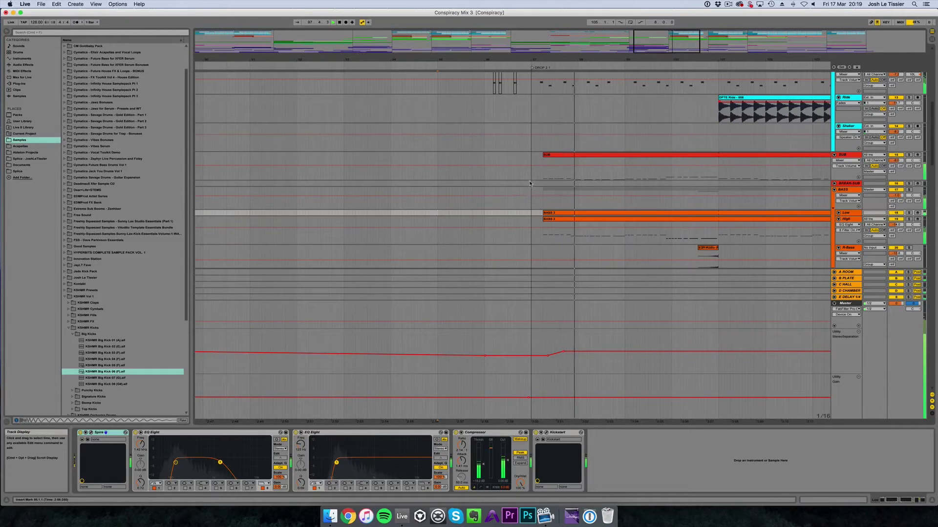
{"action": "scroll", "coordinate": [535, 191], "scroll_direction": "up", "scroll_amount": 8}
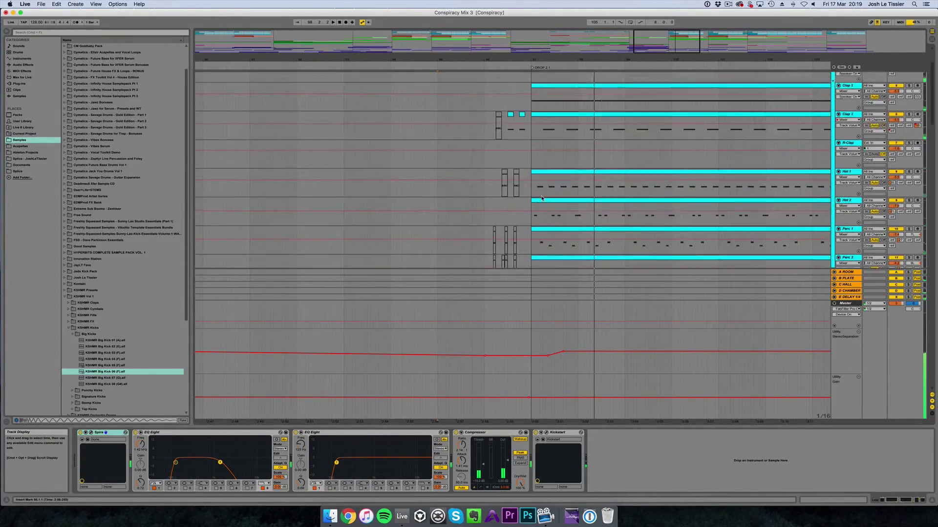
{"action": "scroll", "coordinate": [541, 198], "scroll_direction": "up", "scroll_amount": 3}
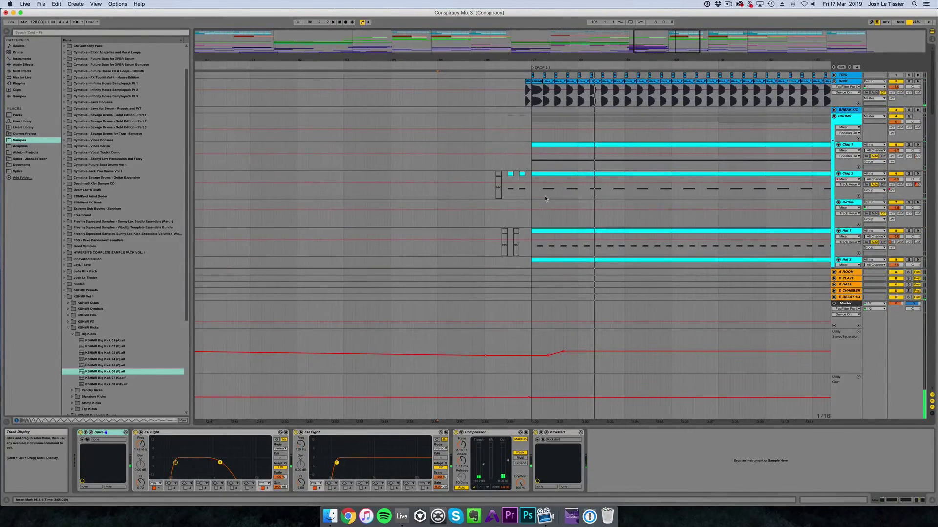
{"action": "left_click", "coordinate": [534, 91]}
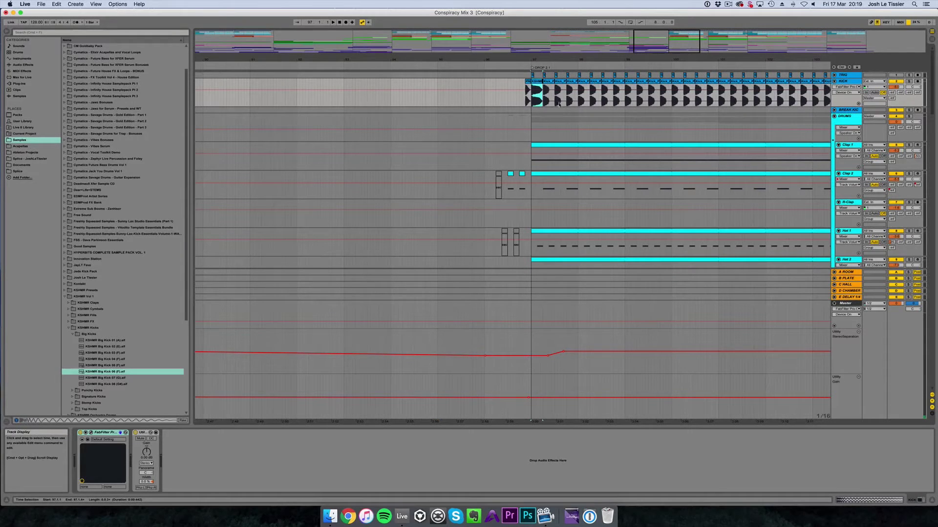
Step: Replay the build from bar 94 into Drop 2.1 and pick out the big kick clip up close
{"action": "left_click", "coordinate": [391, 100]}
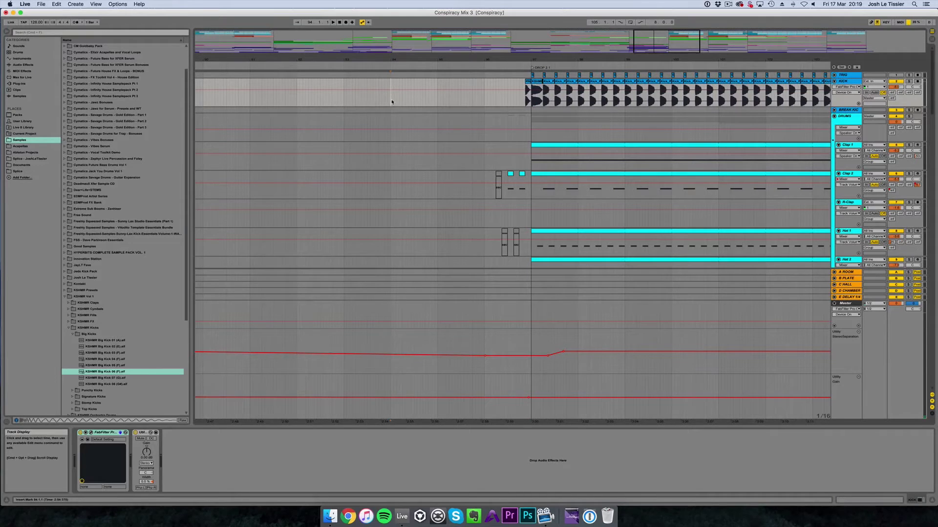
{"action": "key", "text": "space"}
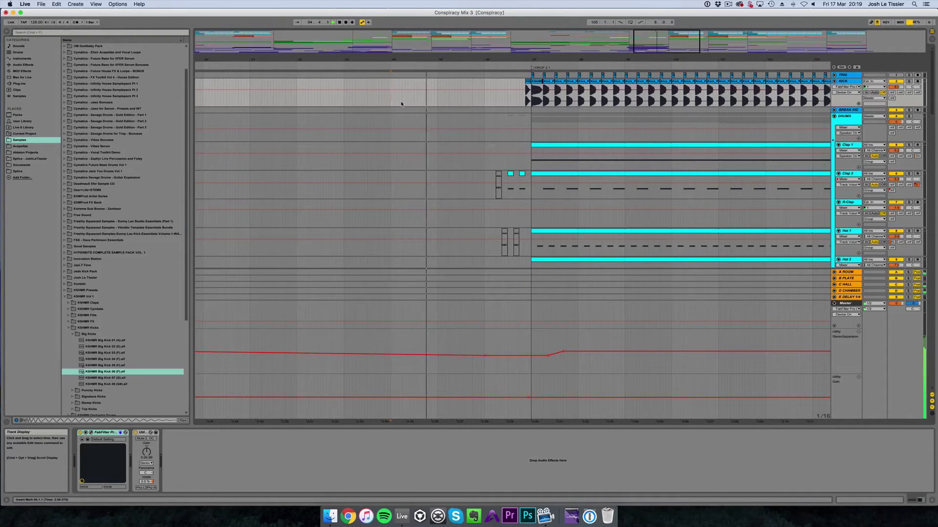
{"action": "left_click_drag", "start_coordinate": [548, 59], "coordinate": [549, 82]}
{"action": "left_click_drag", "start_coordinate": [669, 41], "coordinate": [669, 53]}
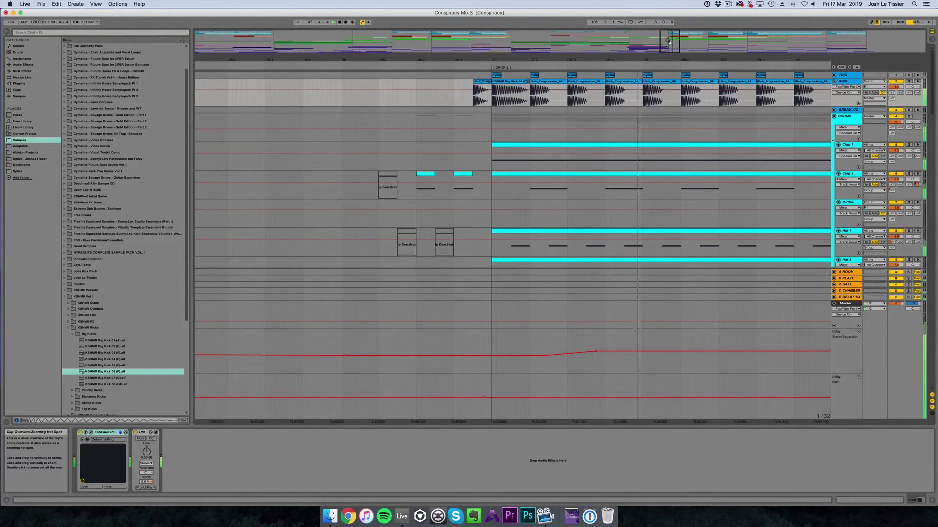
{"action": "left_click", "coordinate": [516, 83]}
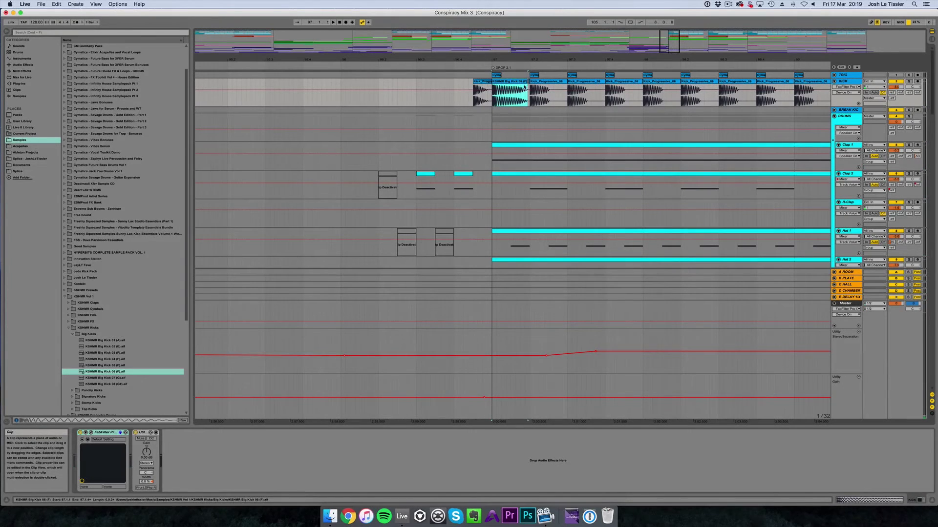
{"action": "key", "text": "space"}
Step: Undo the bass, sub and big kick edits at Drop 2.1 to restore the original first kick
{"action": "key", "text": "super+z"}
{"action": "key", "text": "super+z"}
{"action": "key", "text": "super+z"}
{"action": "key", "text": "super+z"}
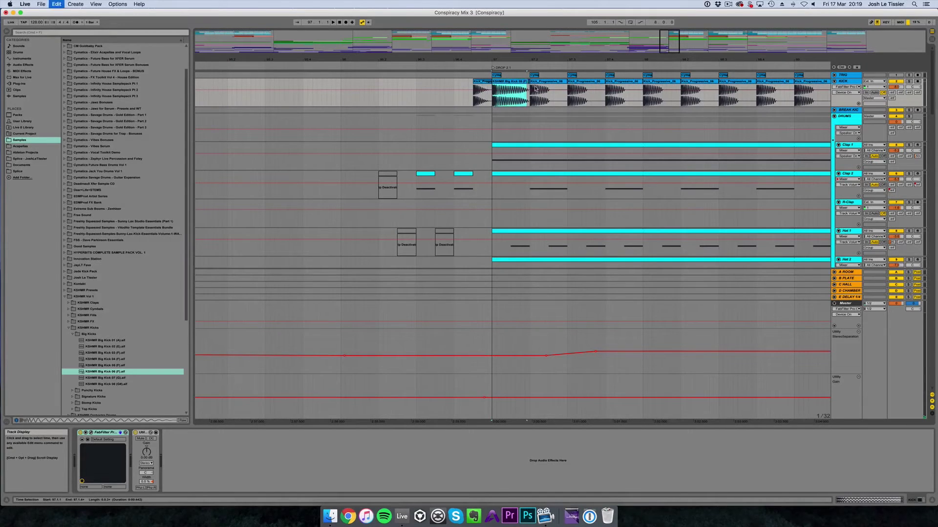
{"action": "key", "text": "super+z"}
{"action": "key", "text": "super+z"}
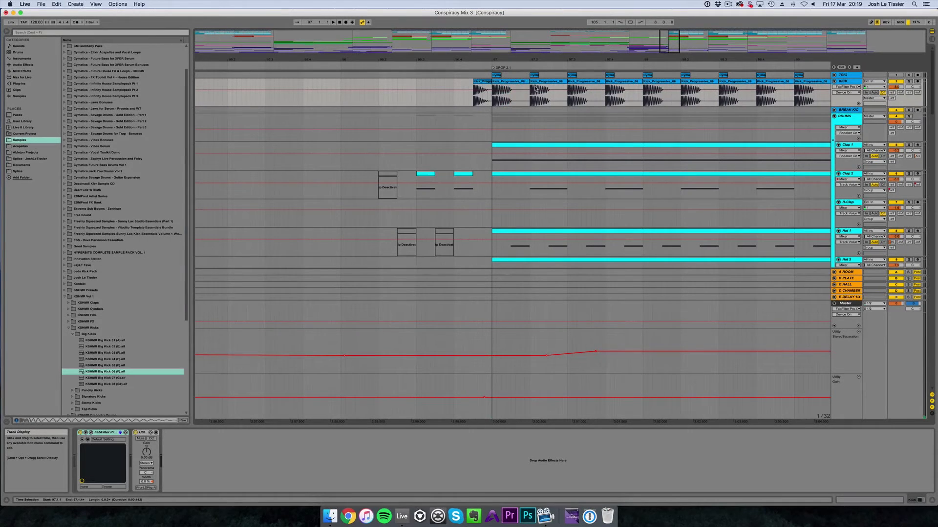
{"action": "left_click_drag", "start_coordinate": [667, 38], "coordinate": [654, 55]}
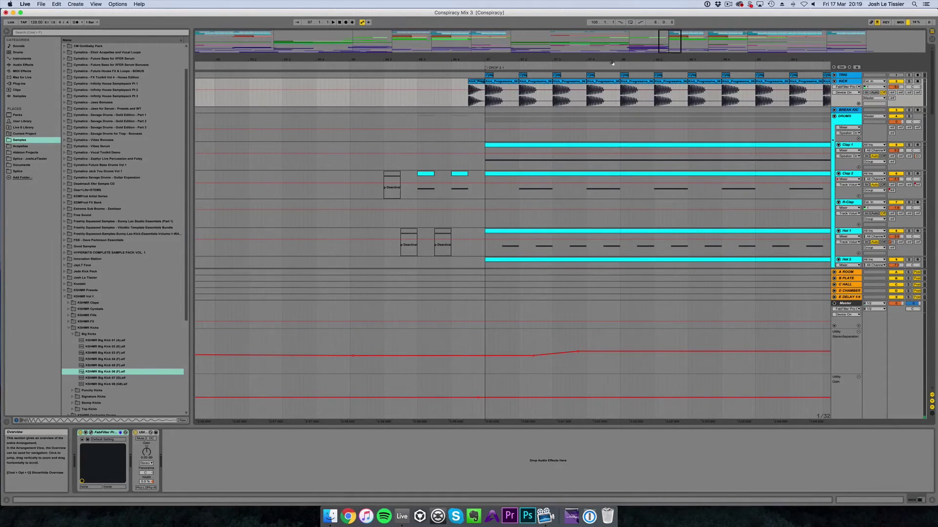